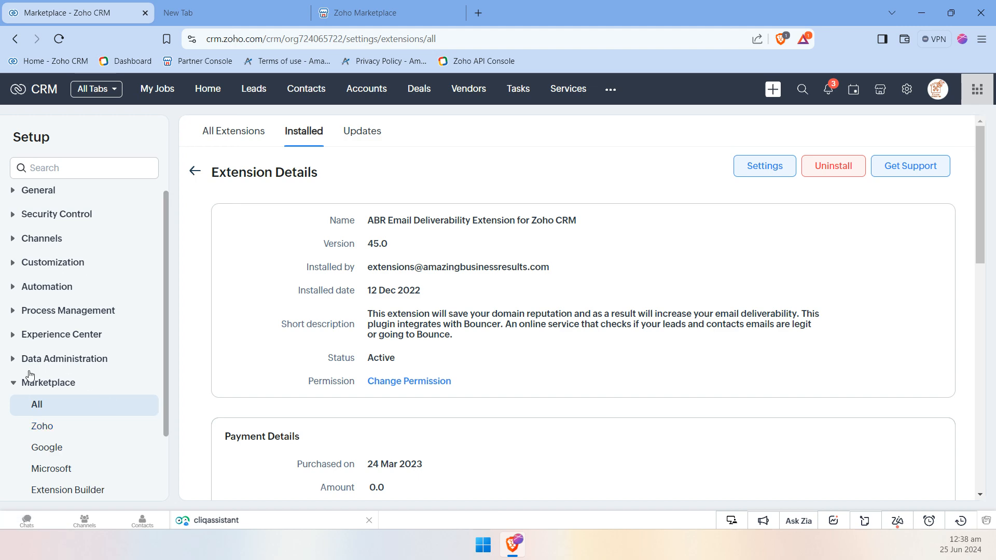
Open the configuration details of the installed ABR Email Deliverability Extension for Zoho CRM
scroll(465, 357, "down", 3)
scroll(465, 357, "down", 5)
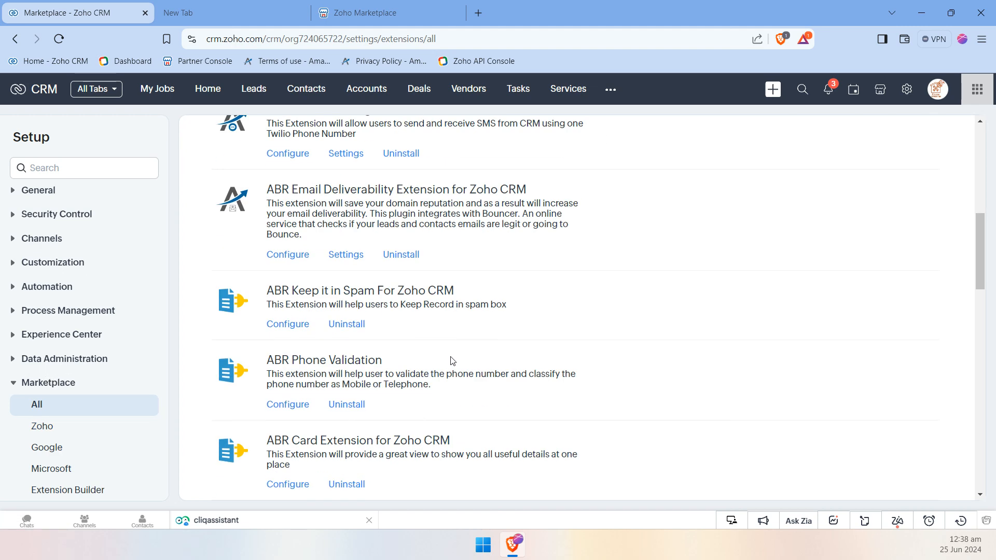
left_click(296, 249)
Review the extension's details, payment details, extension settings variables and installed components
scroll(293, 249, "down", 5)
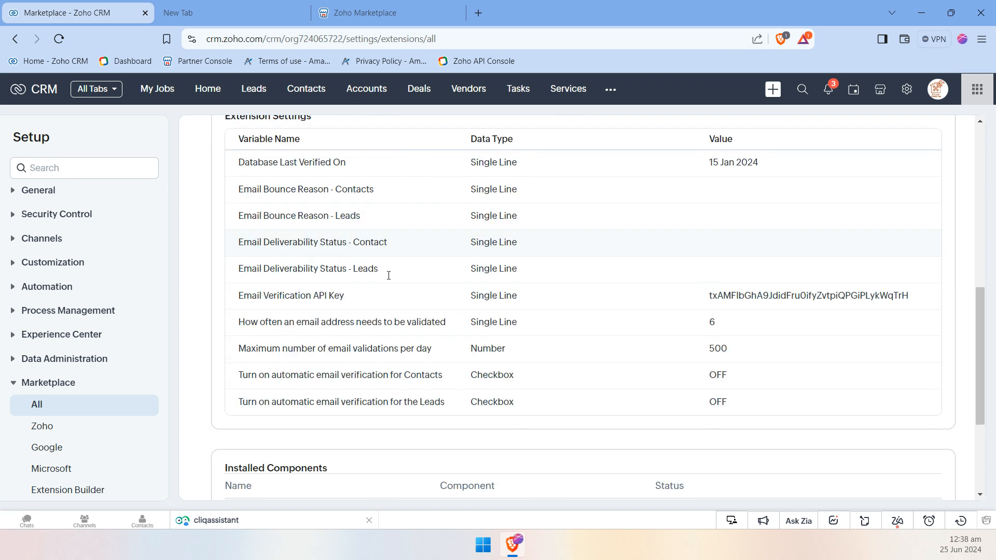
scroll(502, 291, "up", 8)
scroll(615, 293, "down", 7)
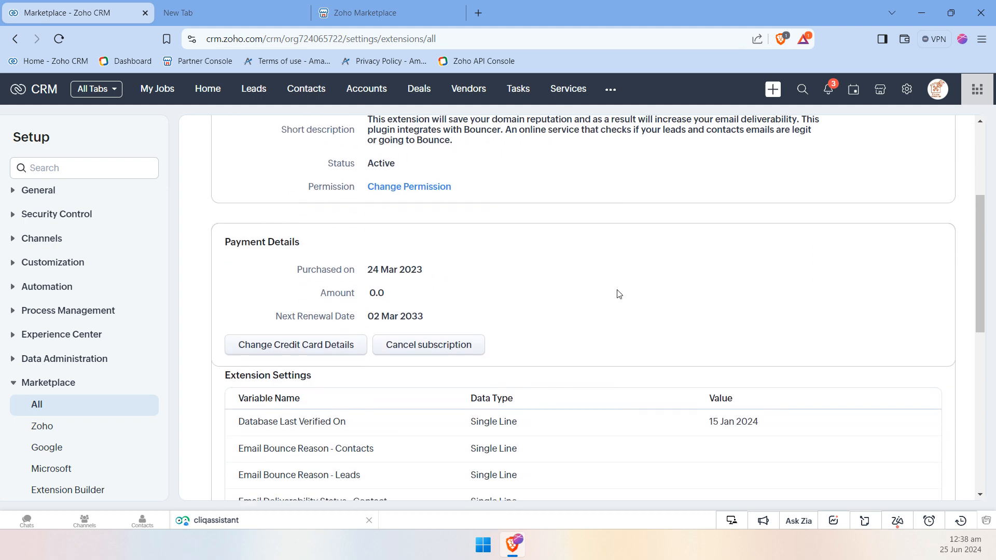
scroll(621, 290, "down", 2)
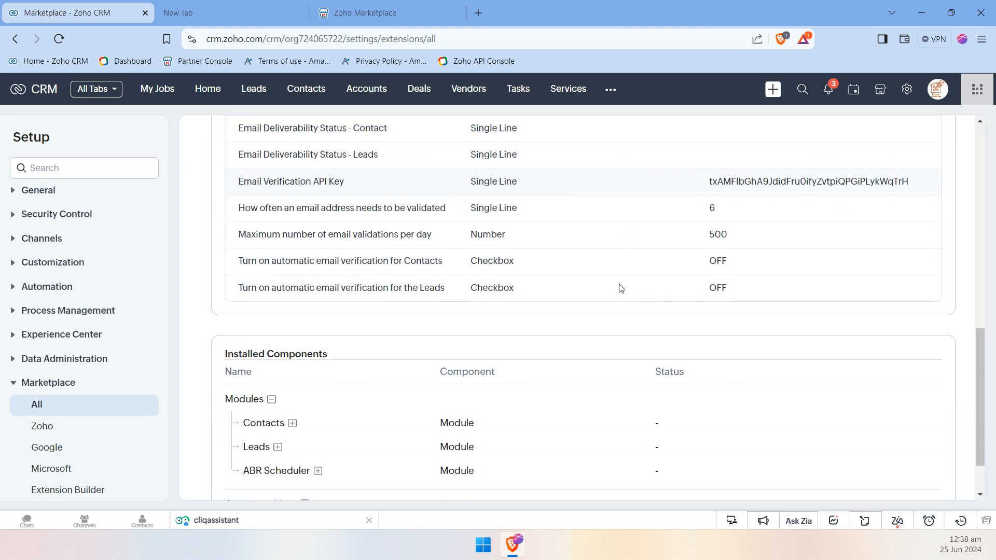
scroll(620, 285, "up", 10)
scroll(621, 283, "up", 2)
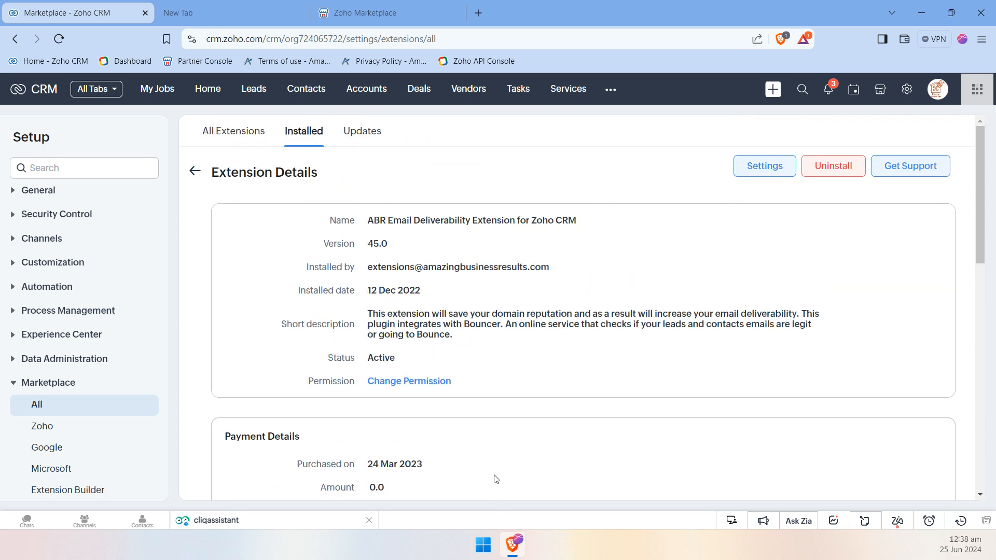
scroll(311, 415, "down", 2)
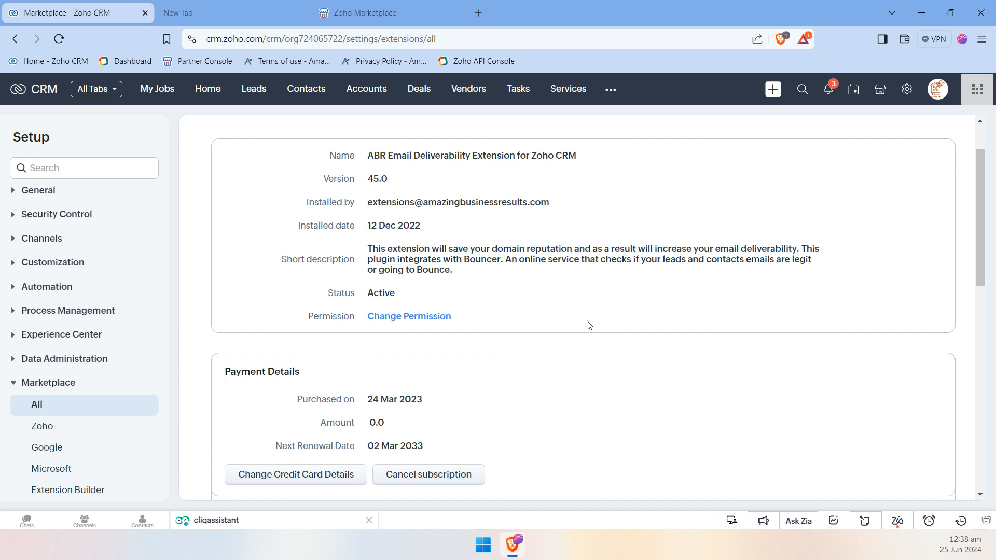
Open the extension's settings page at its API key and validation options
scroll(582, 322, "up", 1)
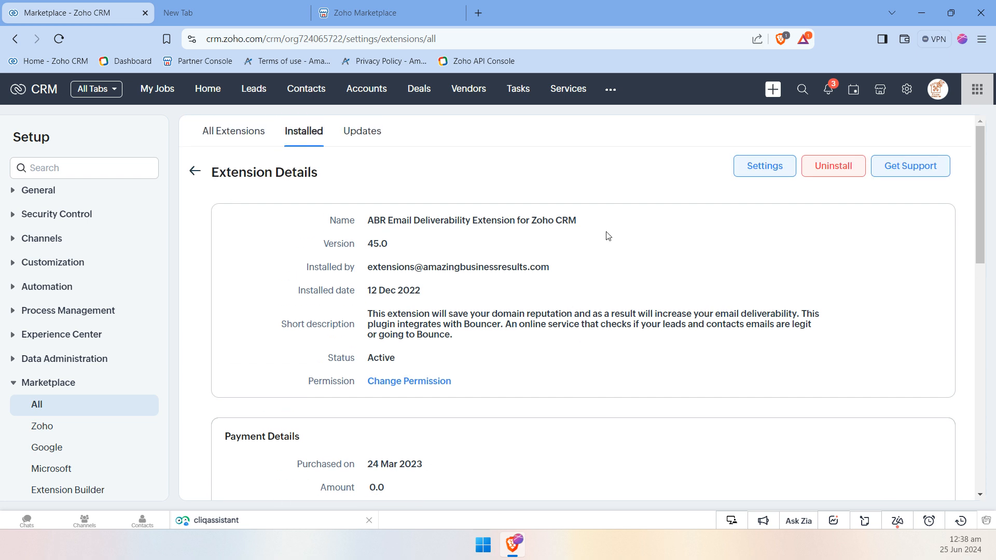
left_click(748, 168)
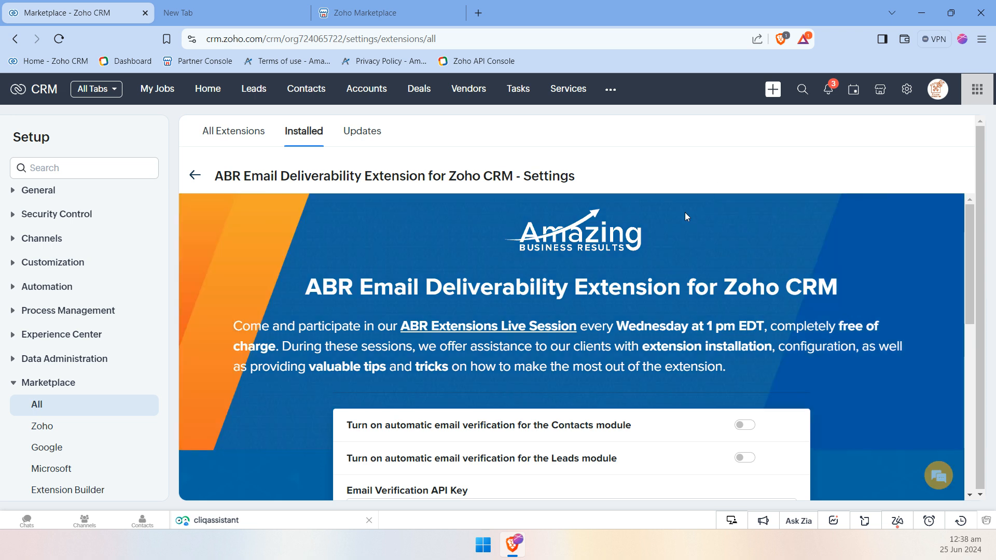
scroll(676, 240, "down", 3)
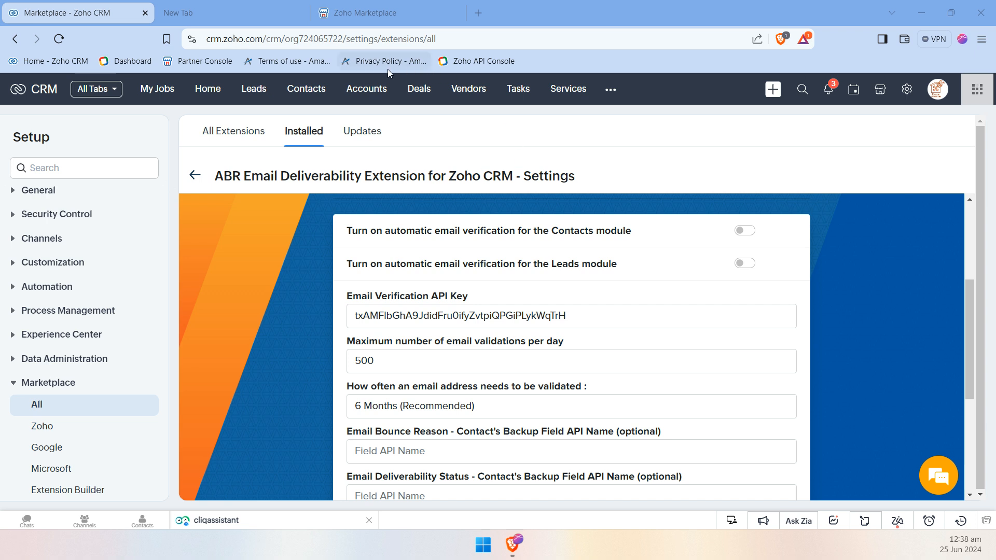
left_click(236, 11)
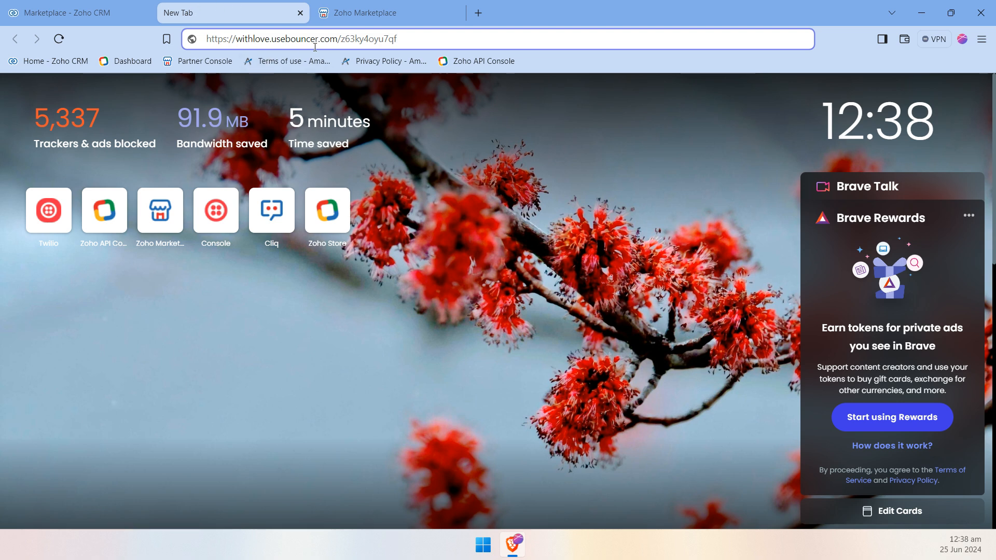
left_click_drag(444, 38, 205, 39)
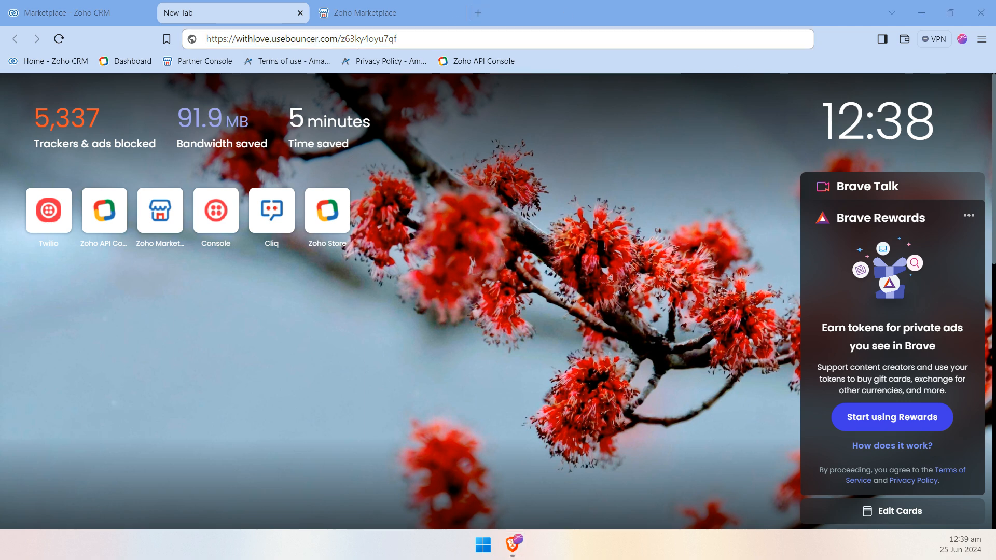
left_click(478, 13)
type("https://app.usebouncer.com/member/api")
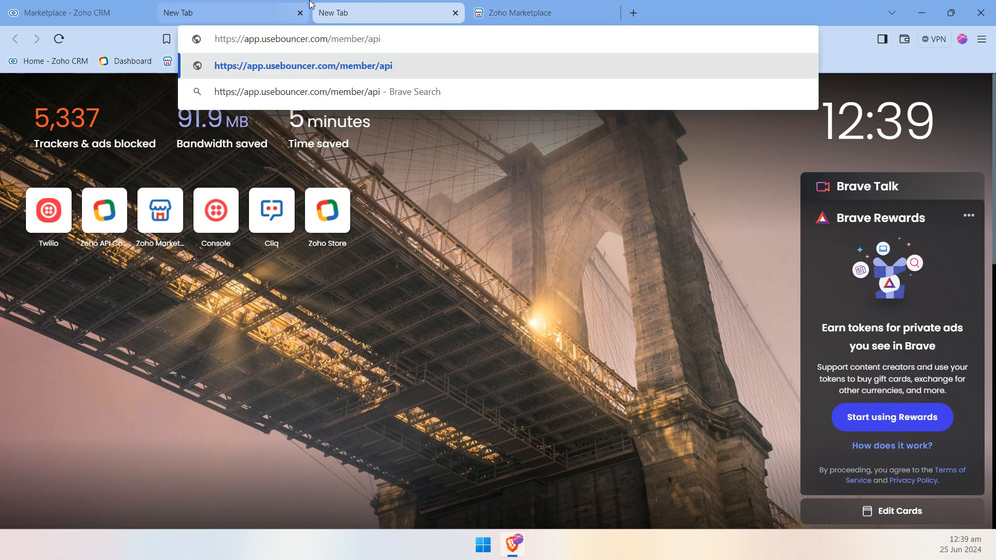
key("Return")
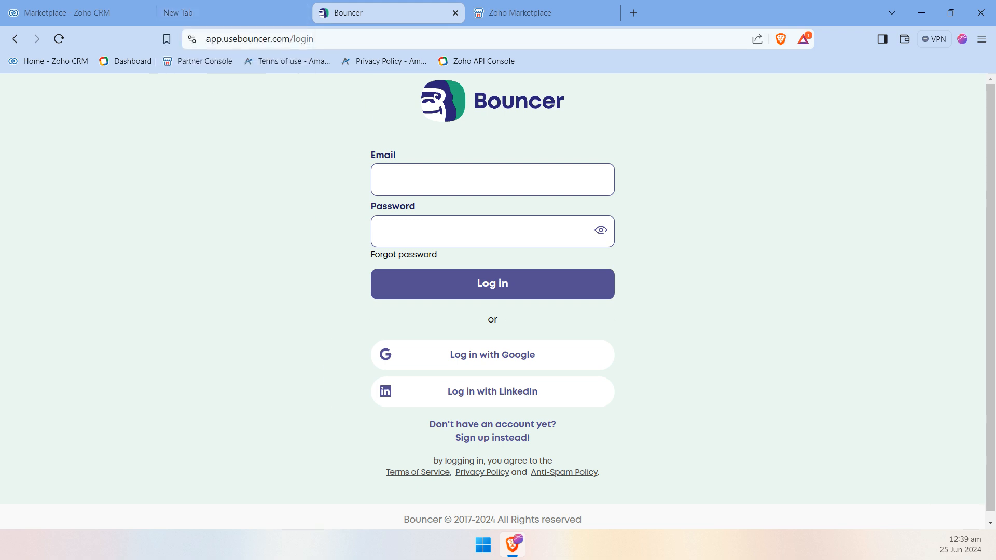
Switch to the extension's Features guide in the other browser window and enlarge the screenshot of Bouncer's list of API keys
left_click_drag(0, 7, 352, 1)
scroll(555, 382, "down", 1)
scroll(555, 382, "down", 2)
left_click(555, 382)
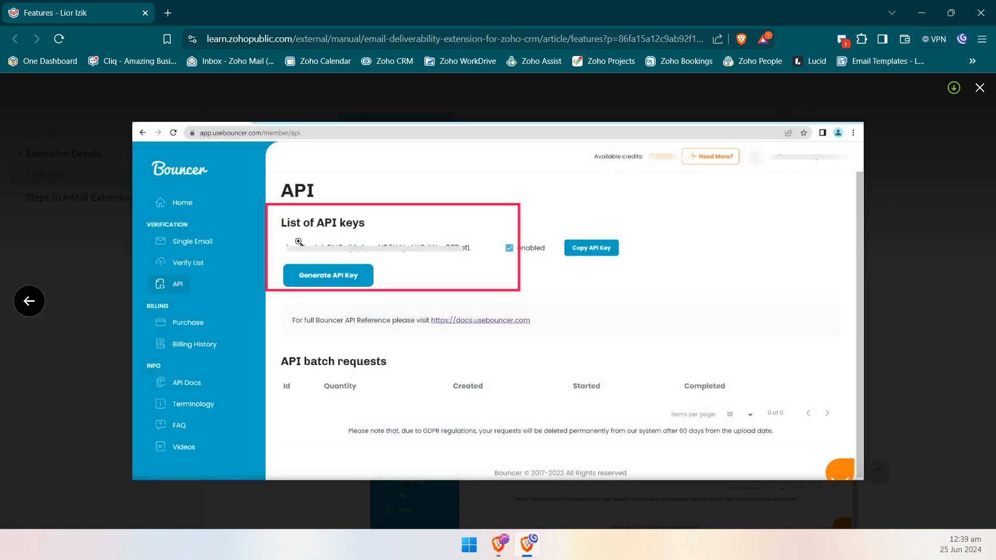
left_click(324, 250)
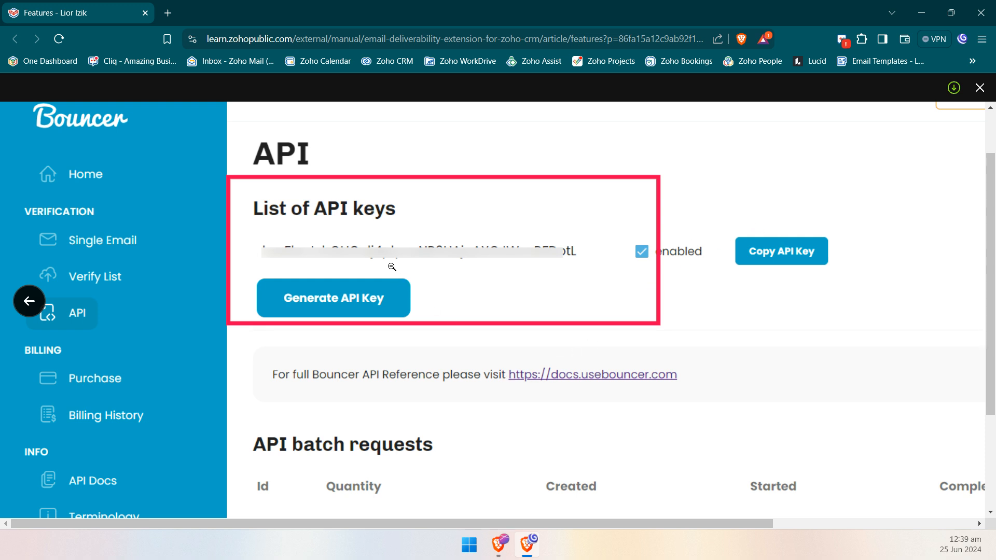
Return to the extension's settings in Zoho CRM and highlight the key in the Email Verification API Key field
left_click(921, 12)
left_click(67, 12)
left_click(353, 311)
left_click_drag(352, 310, 566, 316)
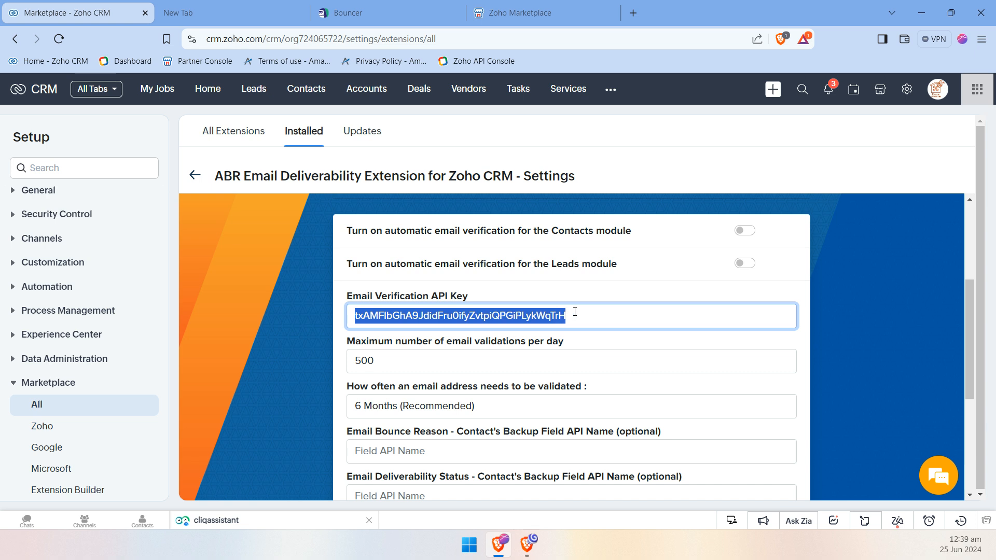
left_click(586, 286)
scroll(597, 286, "down", 4)
scroll(571, 279, "up", 4)
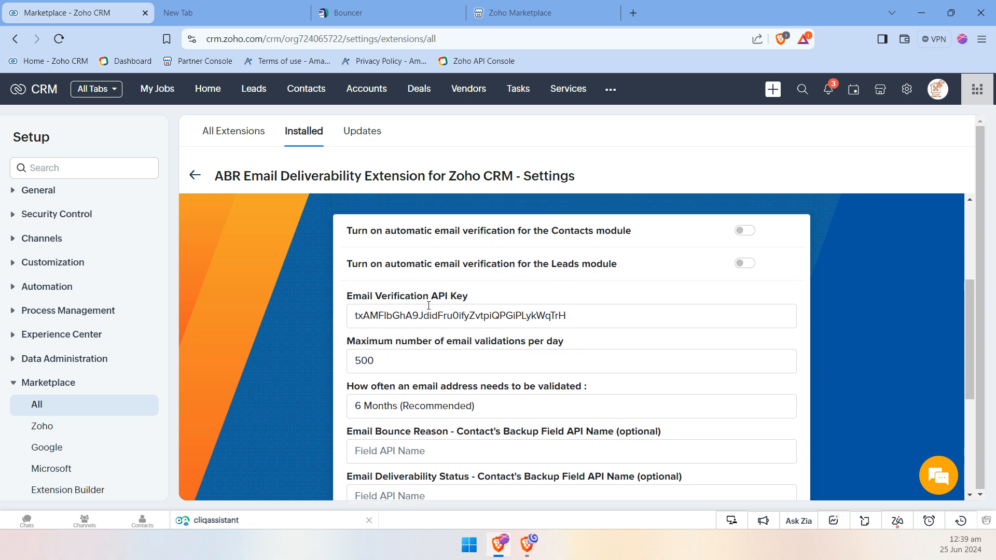
Compare the Bouncer login page with the extension's settings, returning to the automatic verification options
left_click(339, 15)
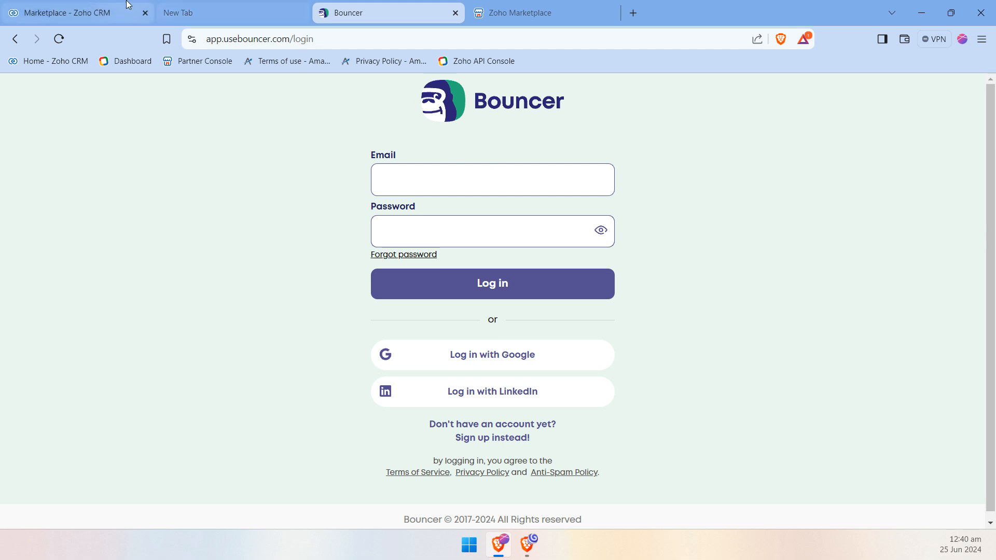
left_click(93, 13)
scroll(716, 356, "down", 4)
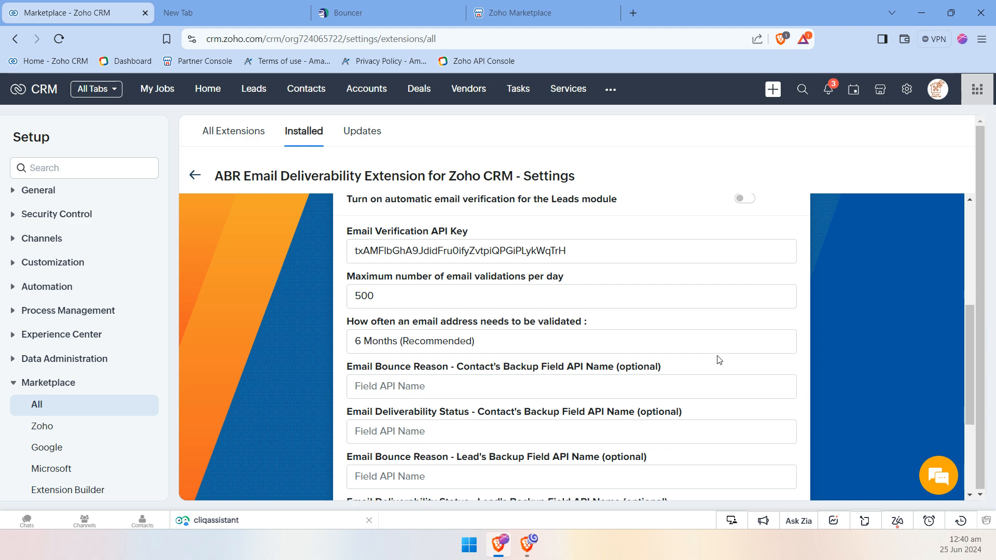
scroll(714, 353, "up", 2)
scroll(710, 350, "up", 2)
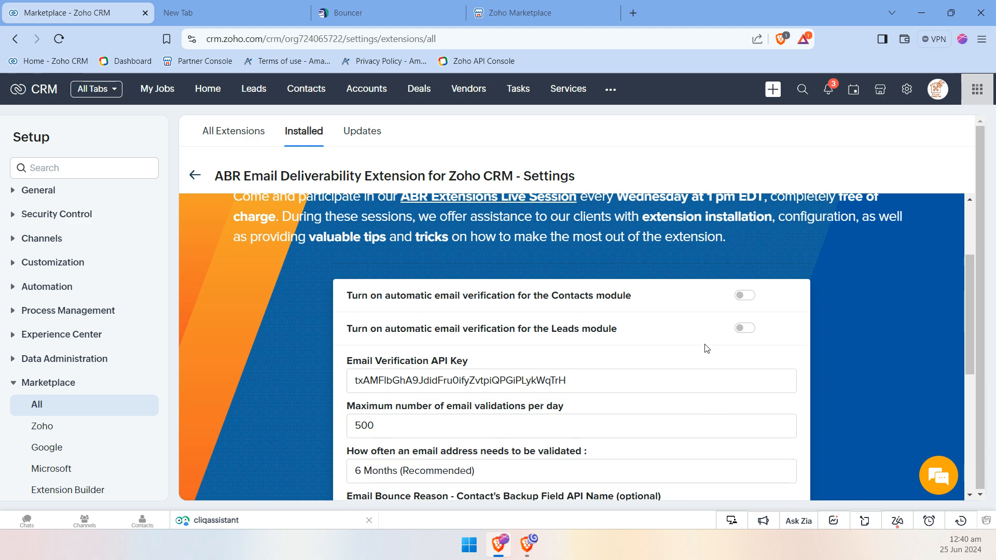
left_click(391, 20)
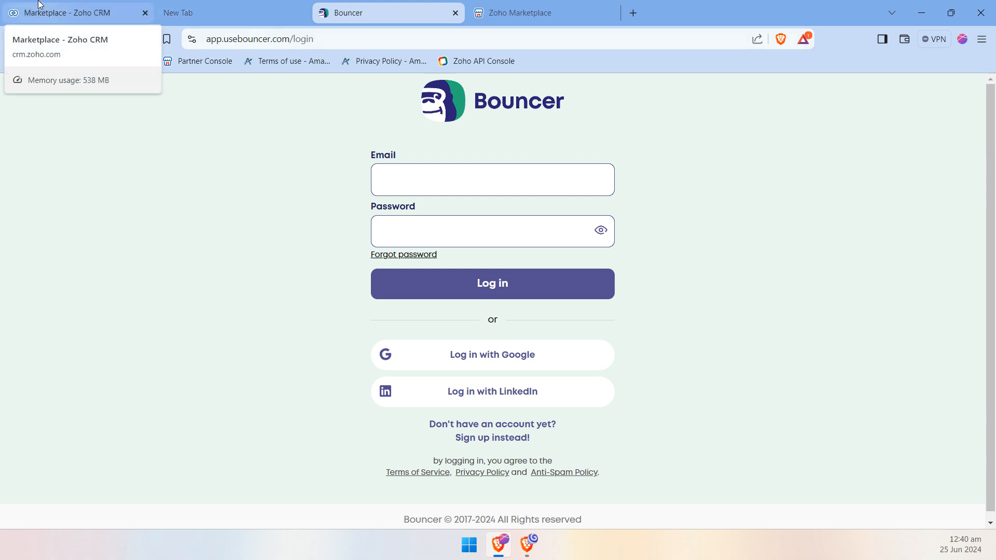
left_click(56, 5)
scroll(502, 287, "down", 1)
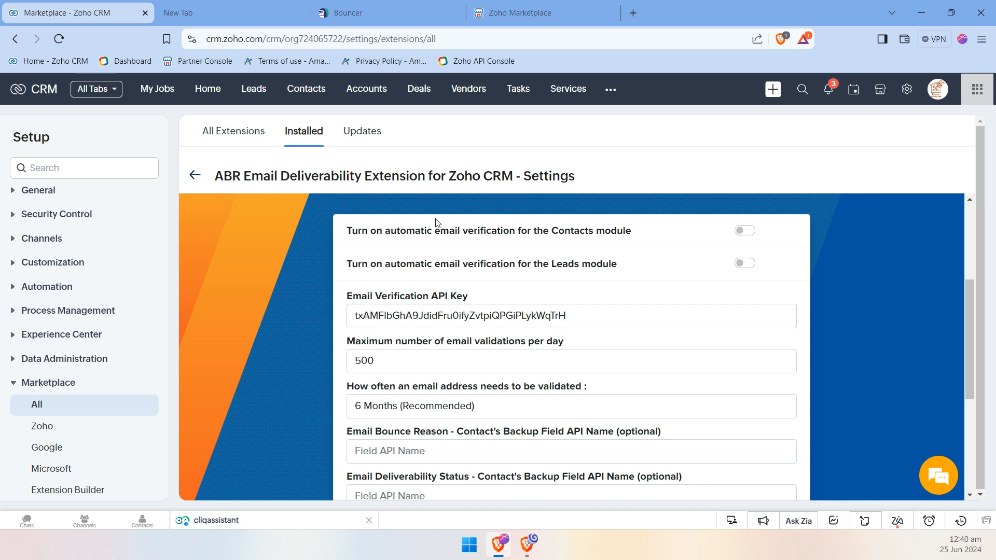
Examine the automatic verification options for Contacts and Leads and the setting for how often an email address needs to be validated
left_click_drag(388, 233, 440, 233)
left_click_drag(395, 265, 489, 265)
left_click(504, 267)
double_click(571, 232)
double_click(572, 262)
scroll(590, 268, "down", 1)
scroll(589, 268, "up", 2)
scroll(608, 289, "down", 1)
left_click(597, 387)
left_click_drag(596, 388, 346, 387)
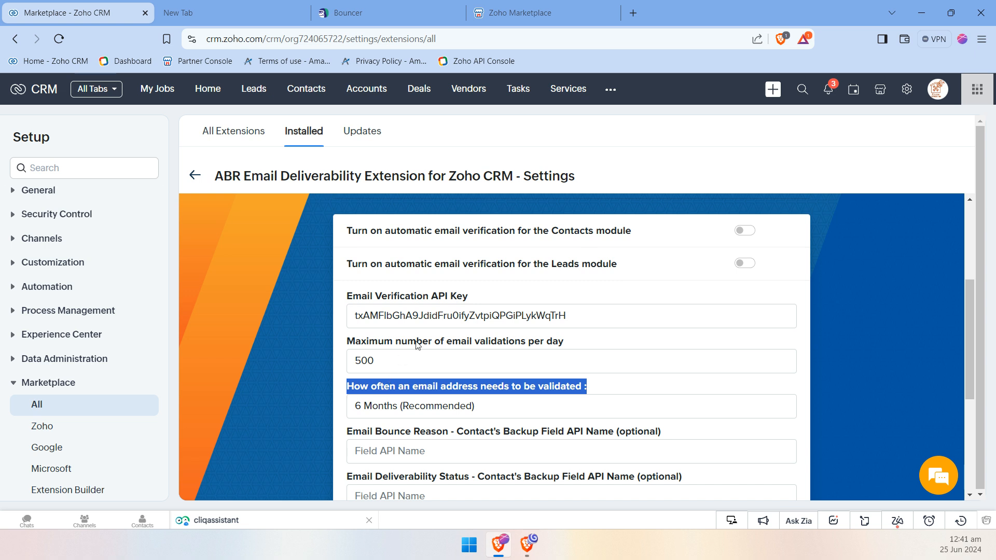
Turn automatic email verification for the Contacts module on and back off
left_click(743, 236)
left_click(749, 234)
left_click(765, 235)
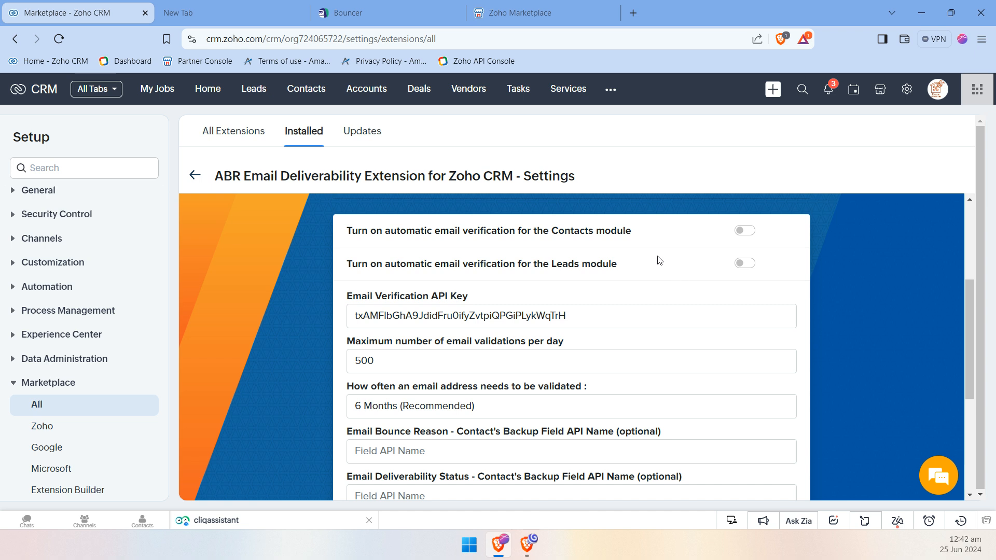
Open the Leads module in a new browser tab and open the first lead's record
middle_click(252, 94)
left_click(251, 15)
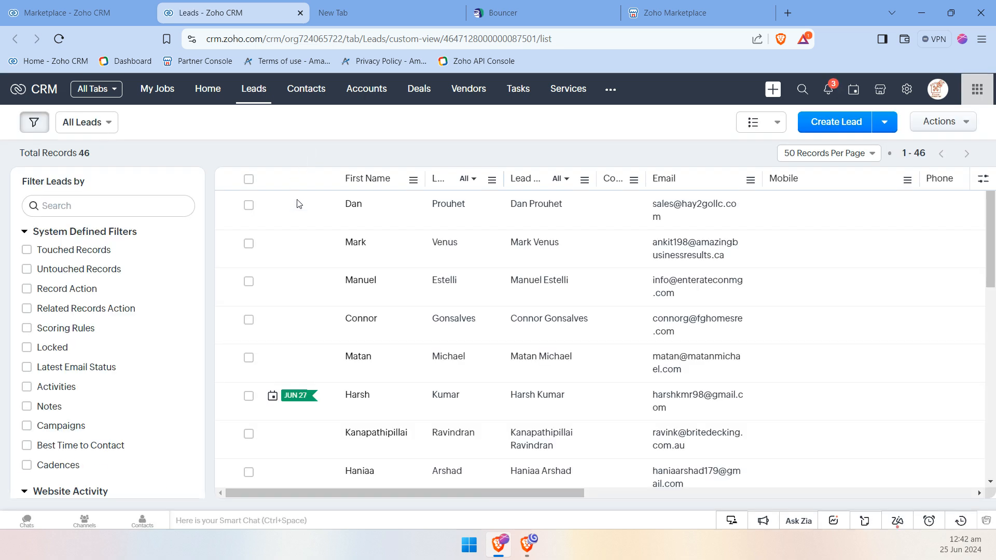
left_click(355, 218)
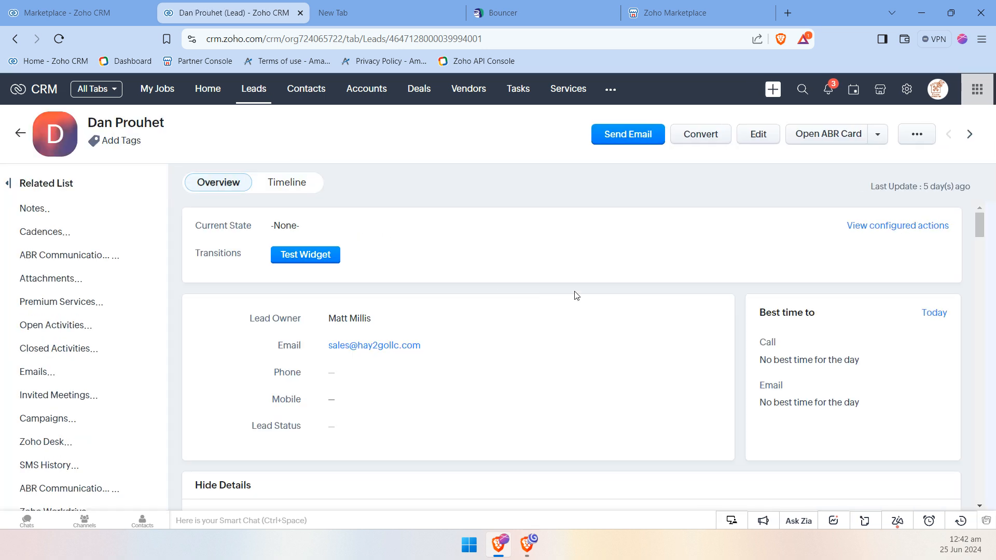
Search the lead's record page for "email deliver" to locate its Email Deliverability section
scroll(575, 294, "down", 6)
scroll(574, 295, "down", 3)
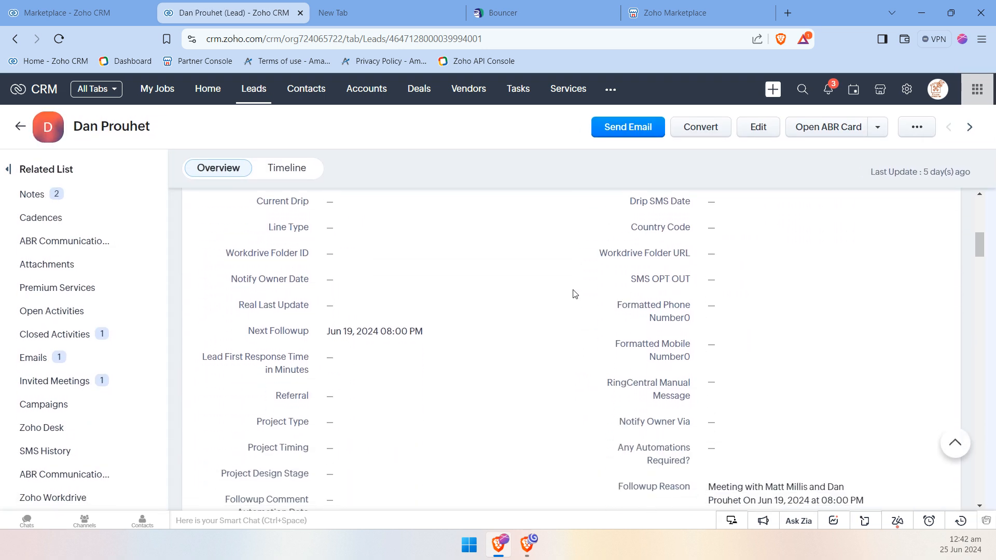
key("ctrl+f")
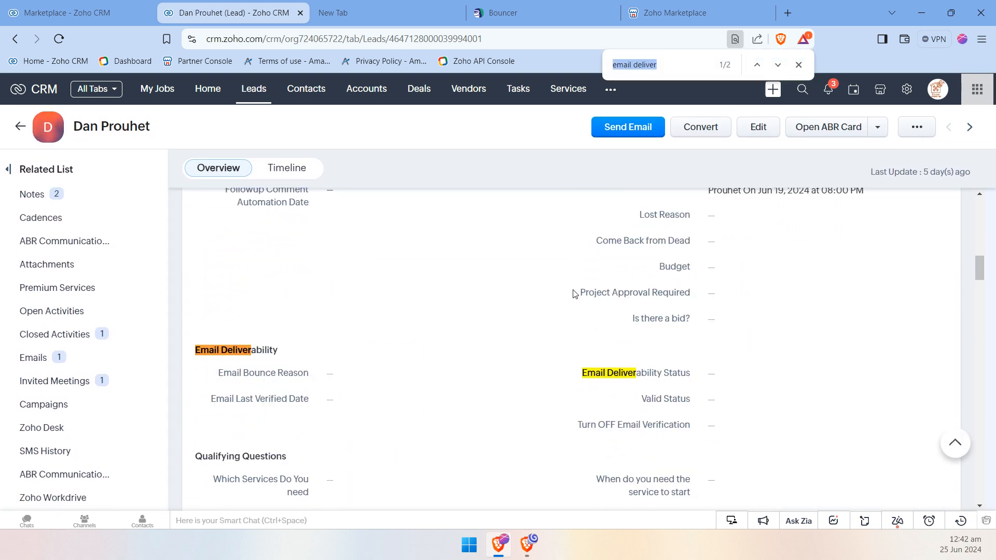
scroll(363, 342, "down", 1)
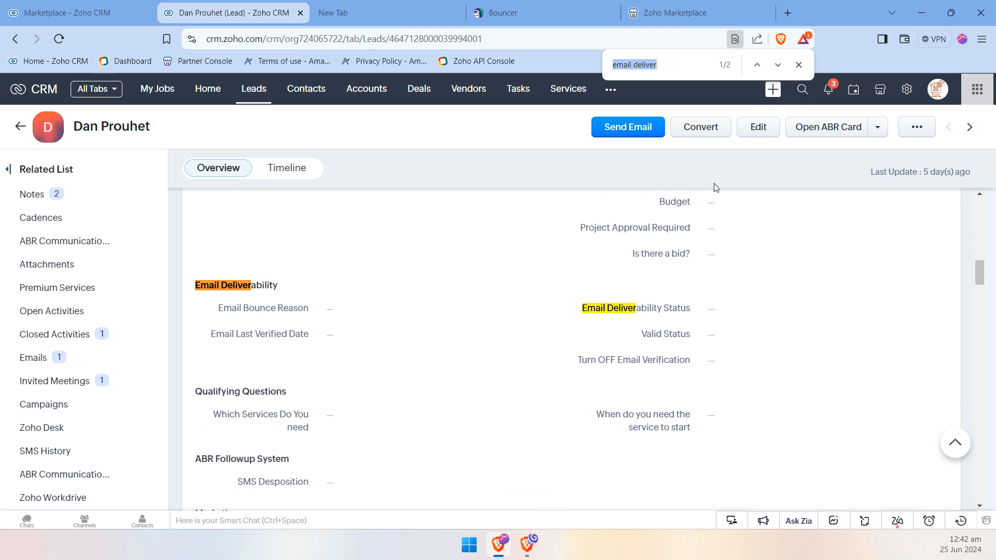
Open the lead's Email Bounce Reason, Email Last Verified Date and Email Deliverability Status fields for editing, cancelling each without saving
left_click(420, 306)
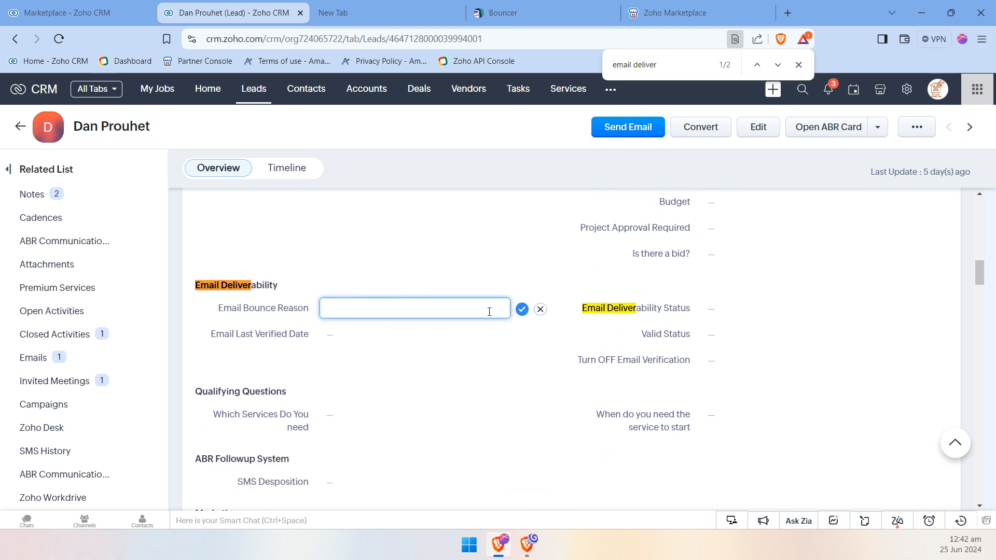
left_click(540, 309)
left_click(452, 338)
left_click(540, 335)
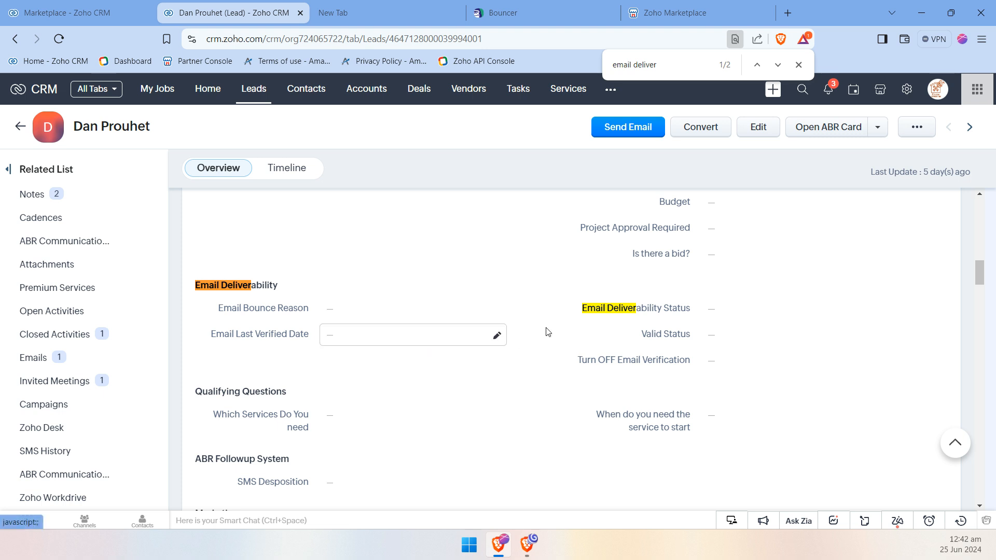
left_click(724, 310)
left_click(919, 310)
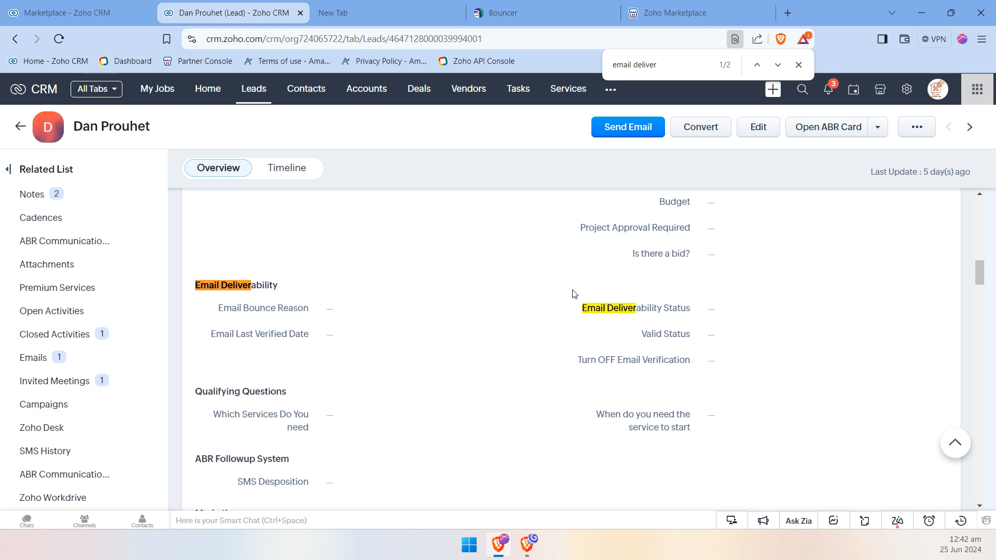
Return to the extension's settings and review the Email Verification API Key field and the validation limits below it
left_click(110, 7)
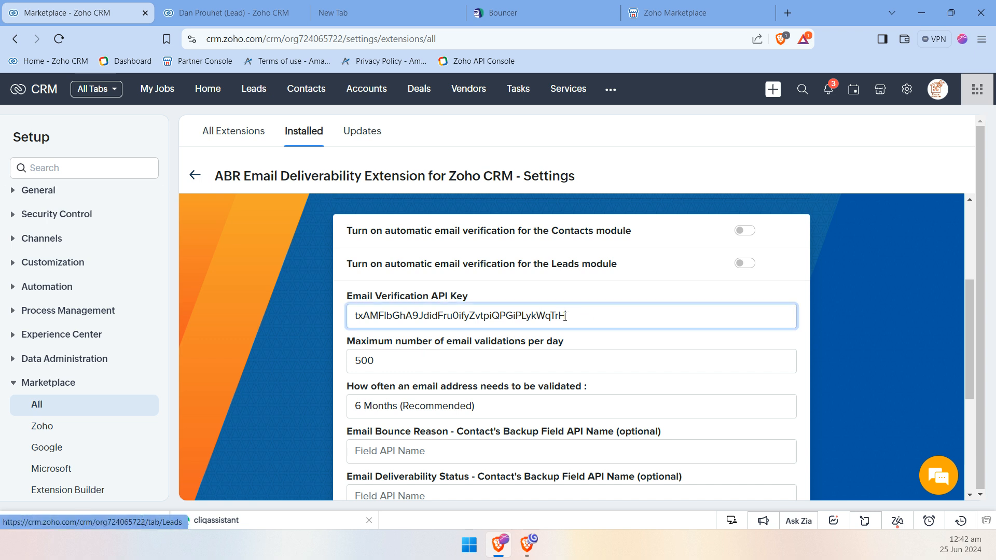
left_click_drag(584, 317, 251, 336)
left_click(478, 294)
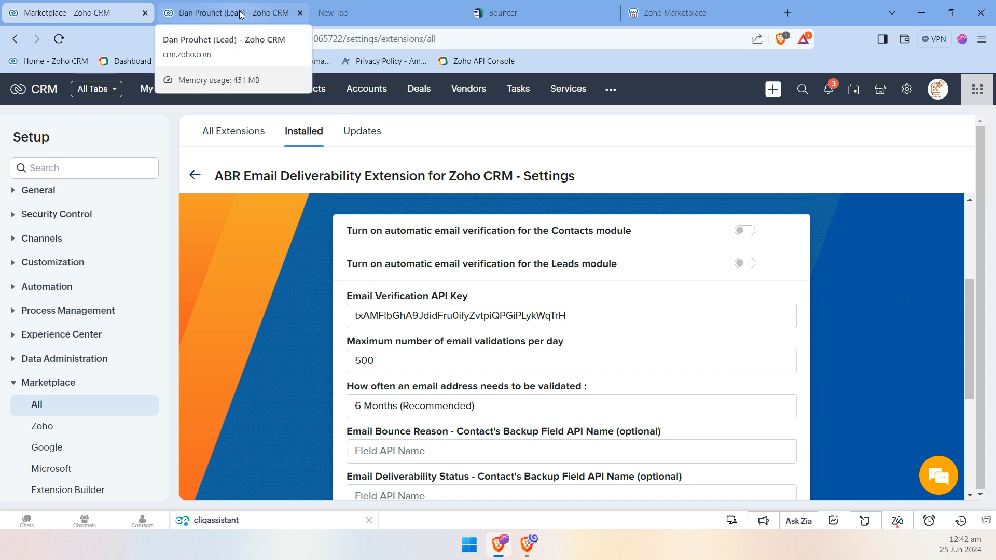
scroll(359, 286, "down", 1)
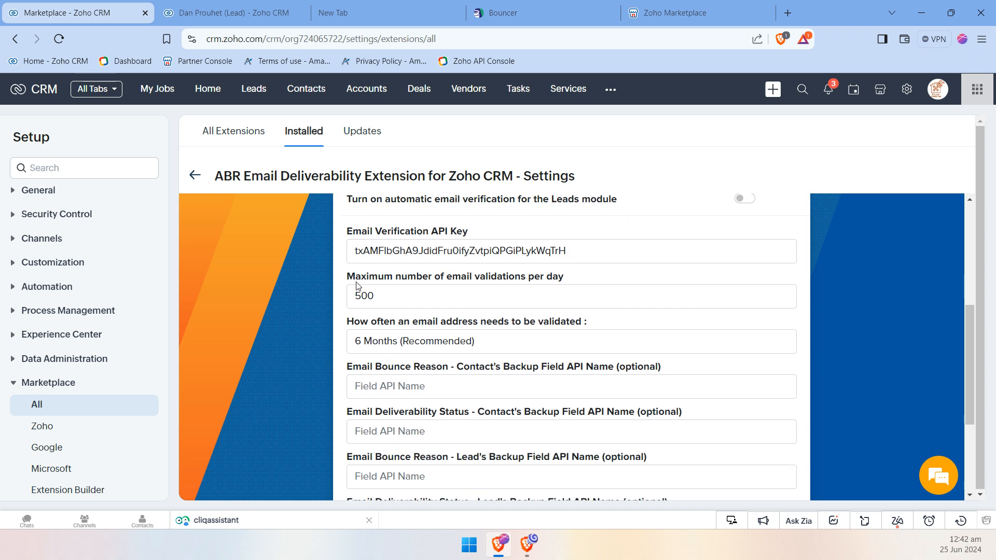
Review the maximum number of email validations per day and the available options for how often an address needs to be validated
left_click_drag(356, 281, 473, 280)
left_click(468, 274)
left_click_drag(396, 293, 328, 294)
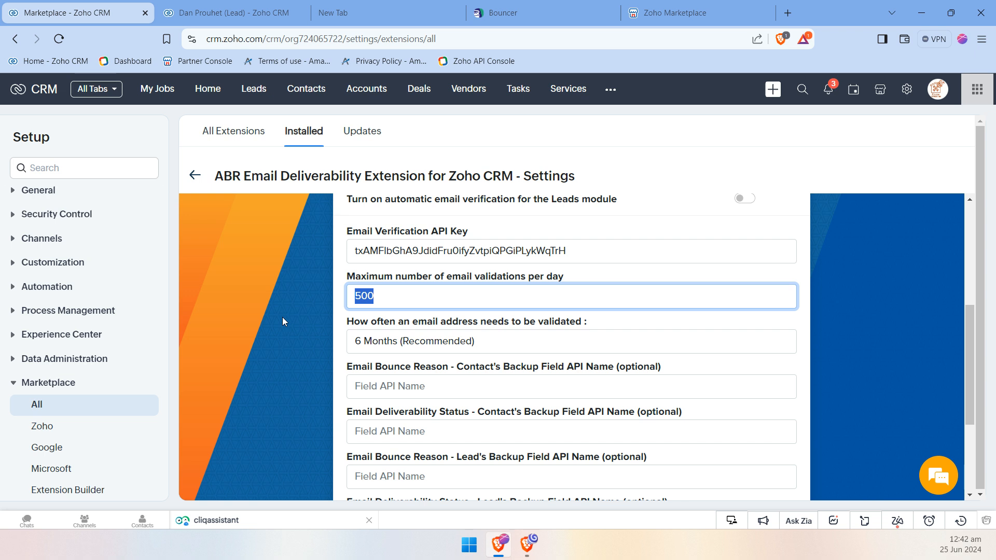
scroll(608, 308, "up", 2)
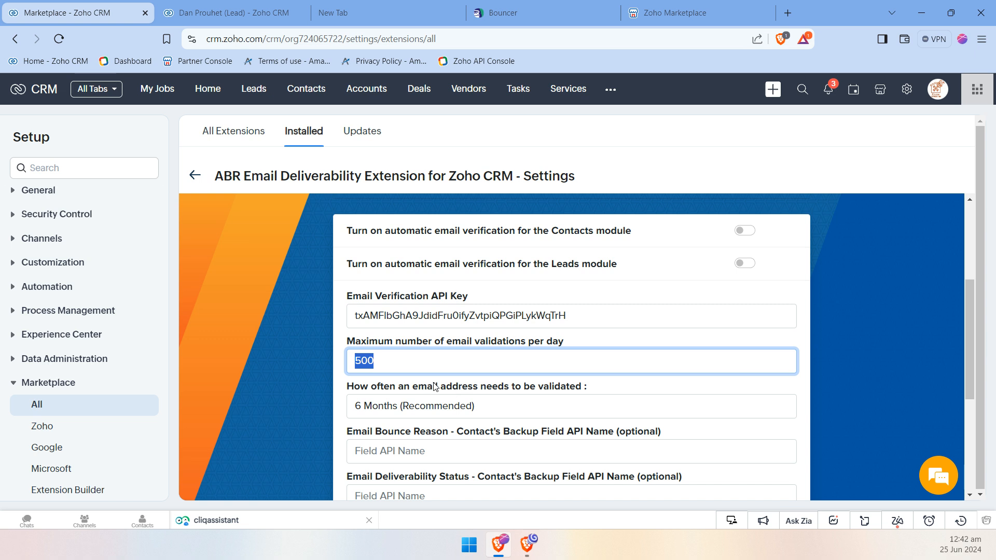
scroll(434, 386, "down", 1)
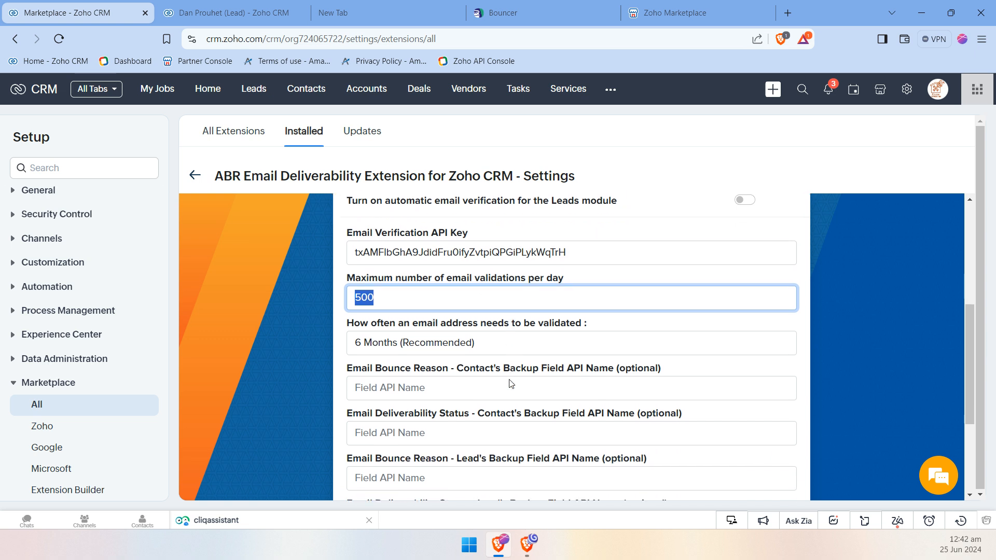
left_click(505, 346)
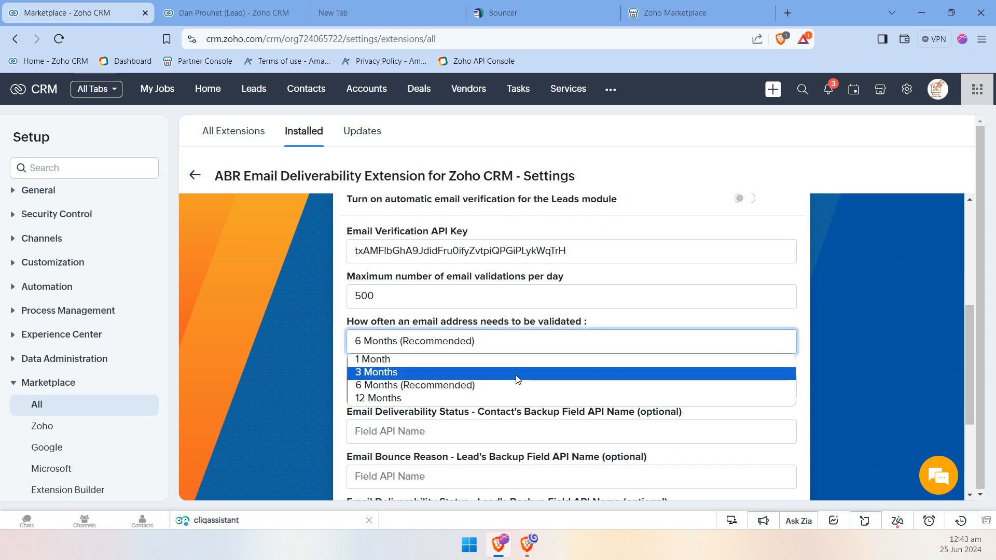
left_click(541, 307)
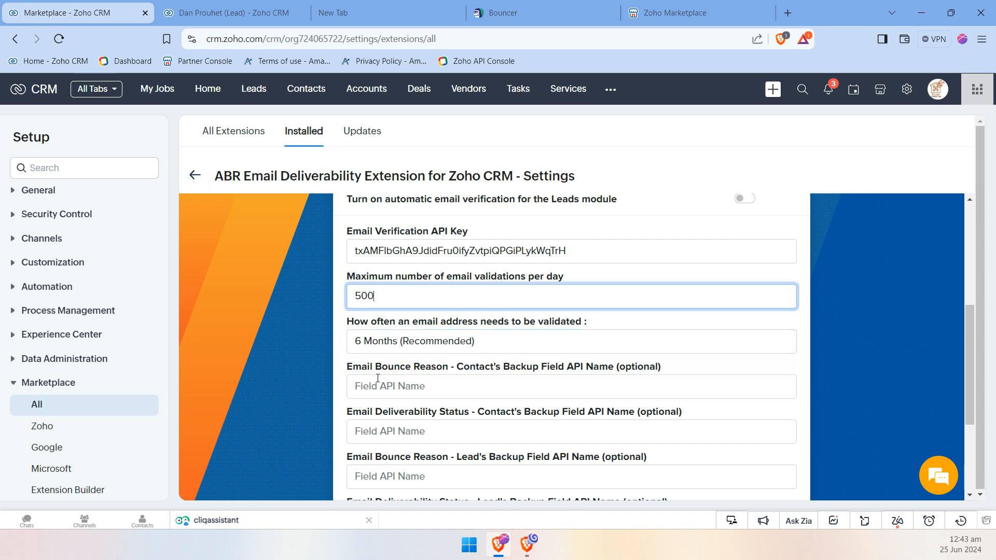
Examine the optional backup field API names for contacts and leads and the Last Entire Database Scan Date
scroll(373, 378, "down", 1)
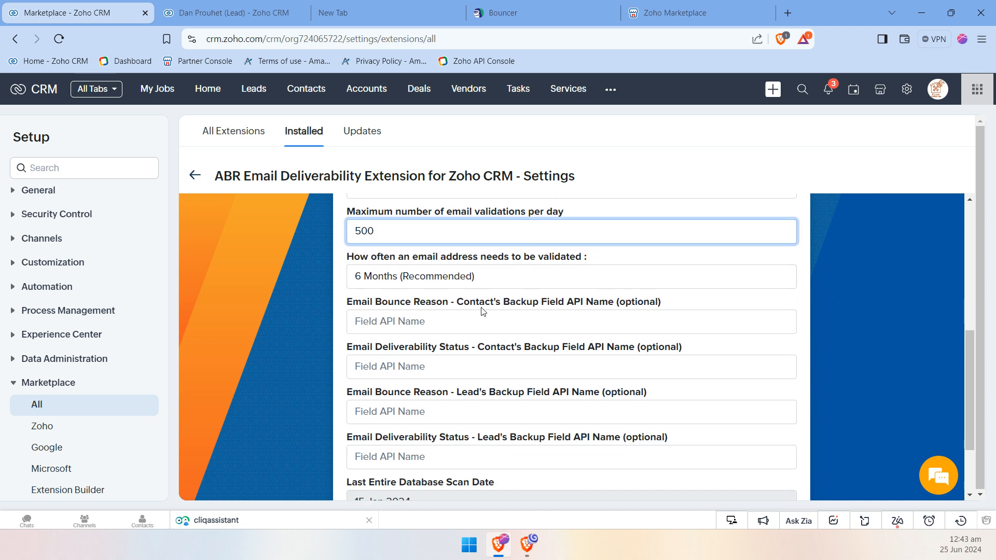
left_click_drag(470, 304, 552, 302)
left_click(596, 301)
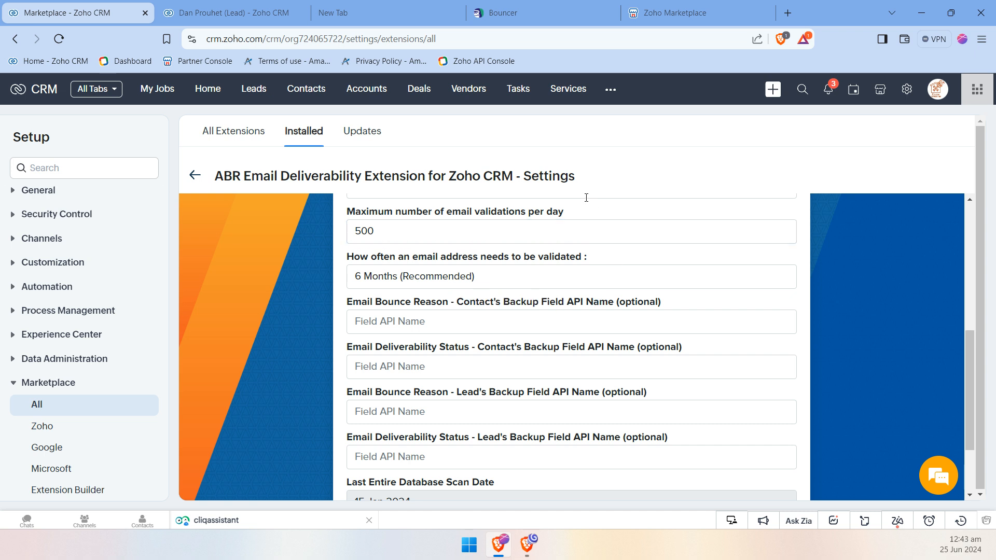
scroll(449, 365, "down", 1)
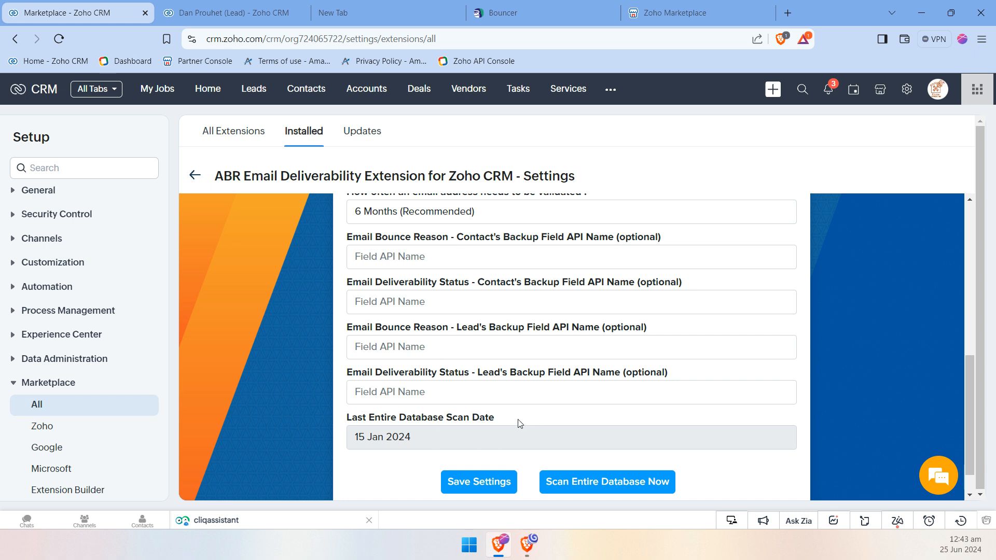
scroll(520, 423, "down", 1)
left_click_drag(367, 384, 523, 387)
left_click(527, 383)
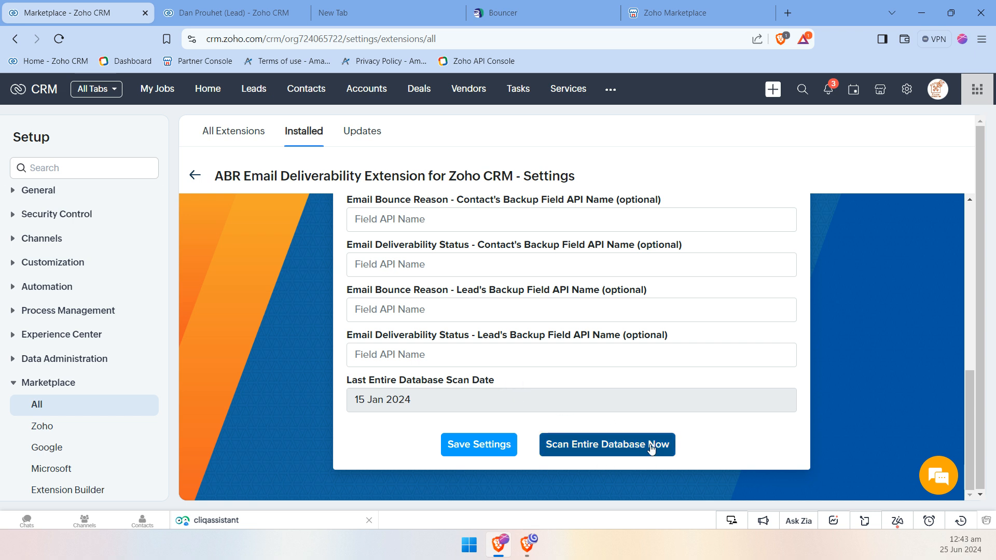
Save the extension's email verification settings
scroll(607, 382, "up", 5)
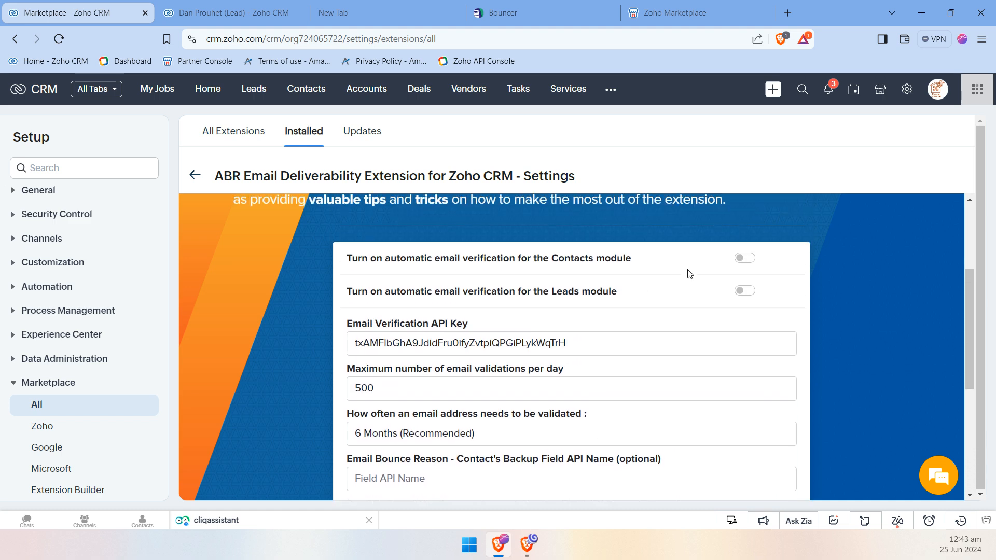
scroll(731, 345, "down", 5)
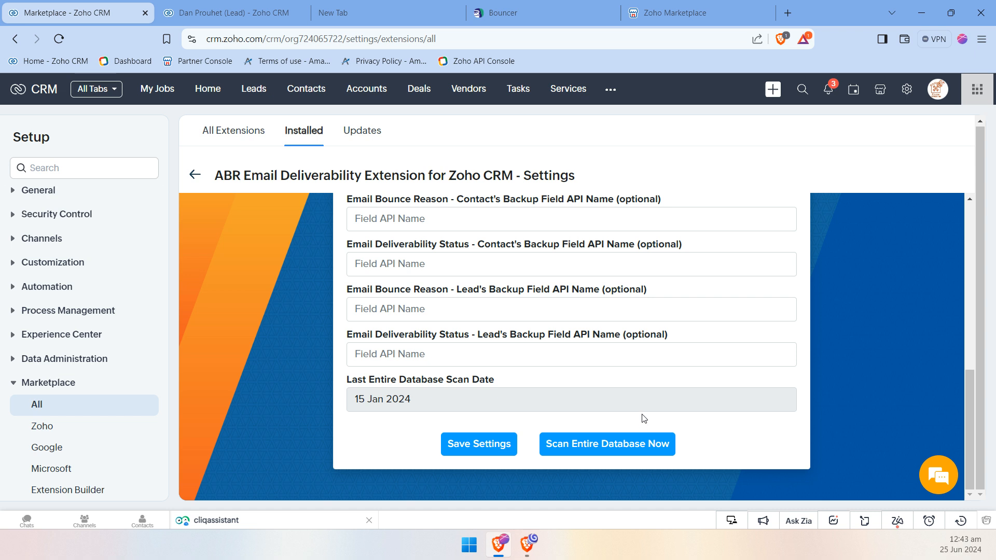
left_click(468, 447)
scroll(453, 399, "up", 7)
scroll(414, 365, "down", 7)
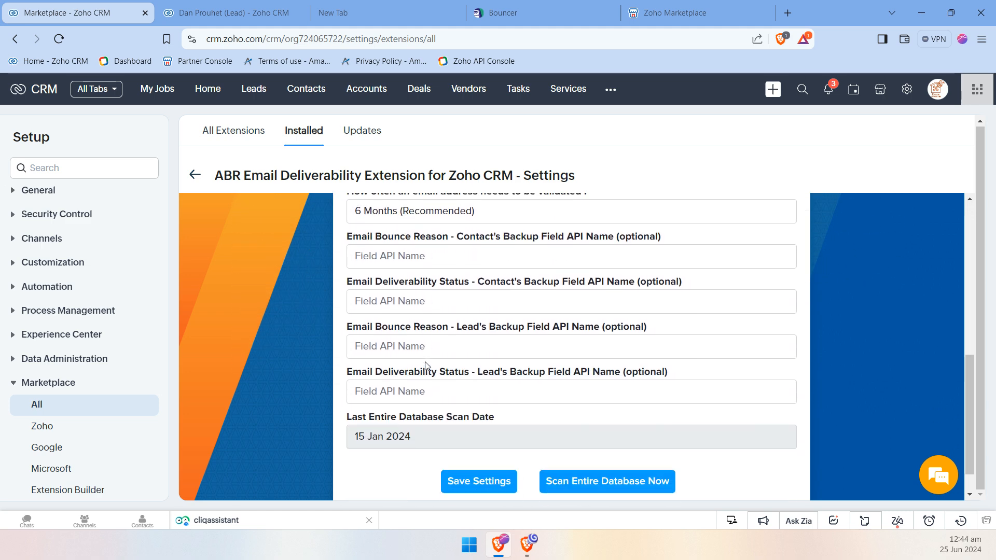
Review the automatic email verification switches for the Contacts and Leads modules and the option to scan the entire database
scroll(426, 364, "up", 5)
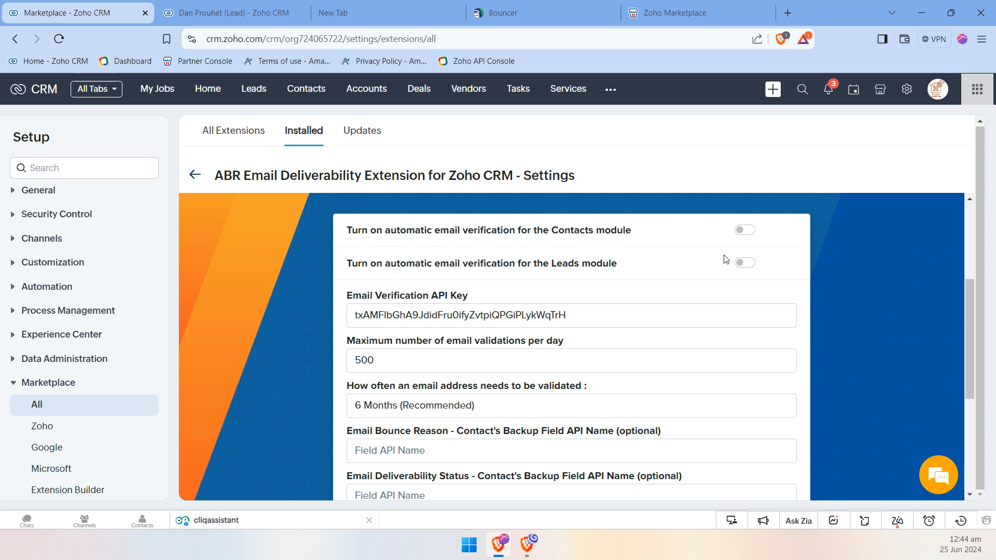
scroll(640, 276, "down", 1)
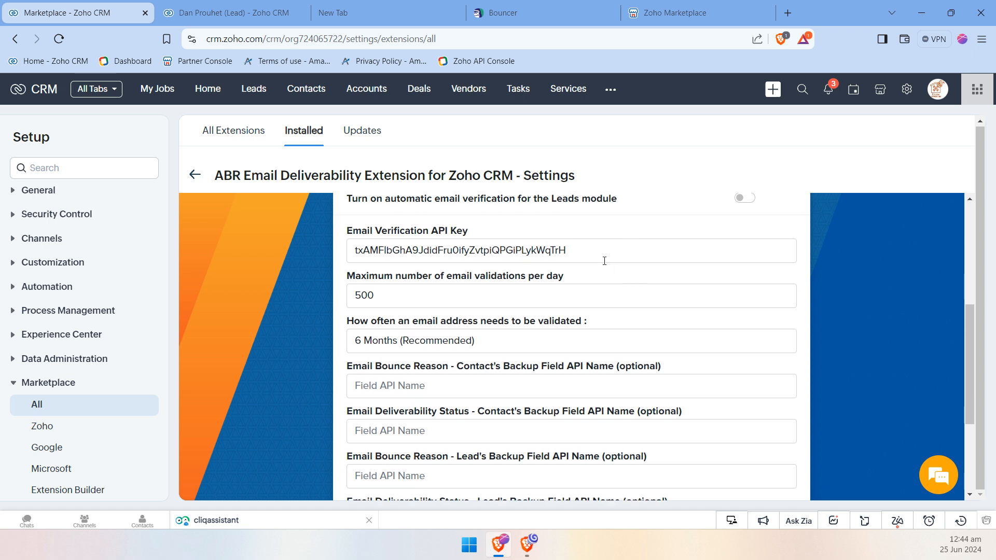
scroll(594, 258, "down", 3)
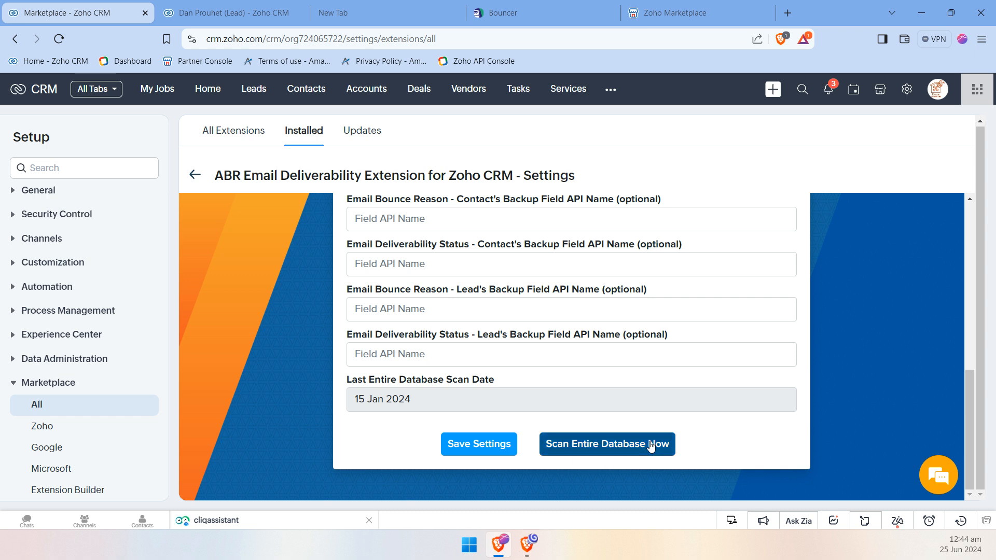
scroll(564, 413, "up", 3)
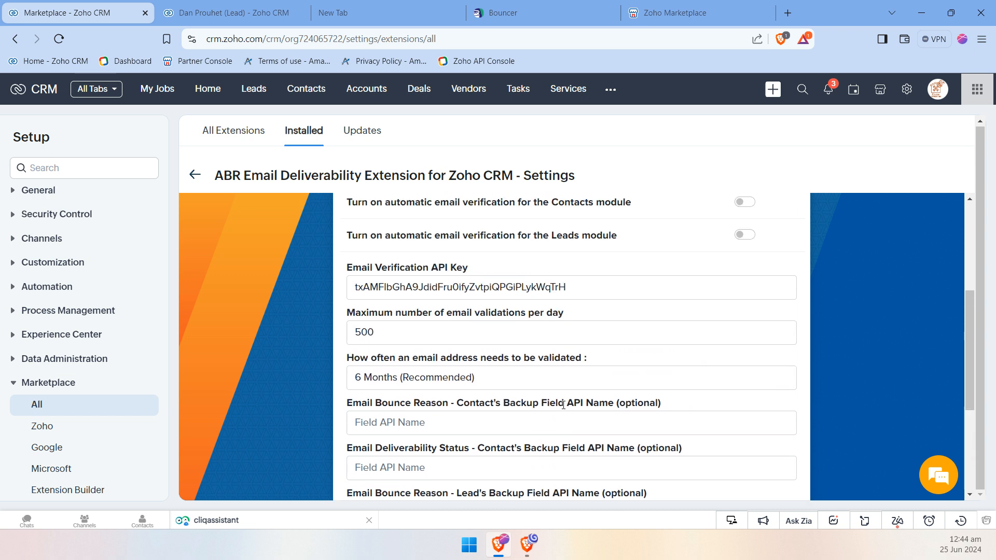
scroll(563, 405, "up", 1)
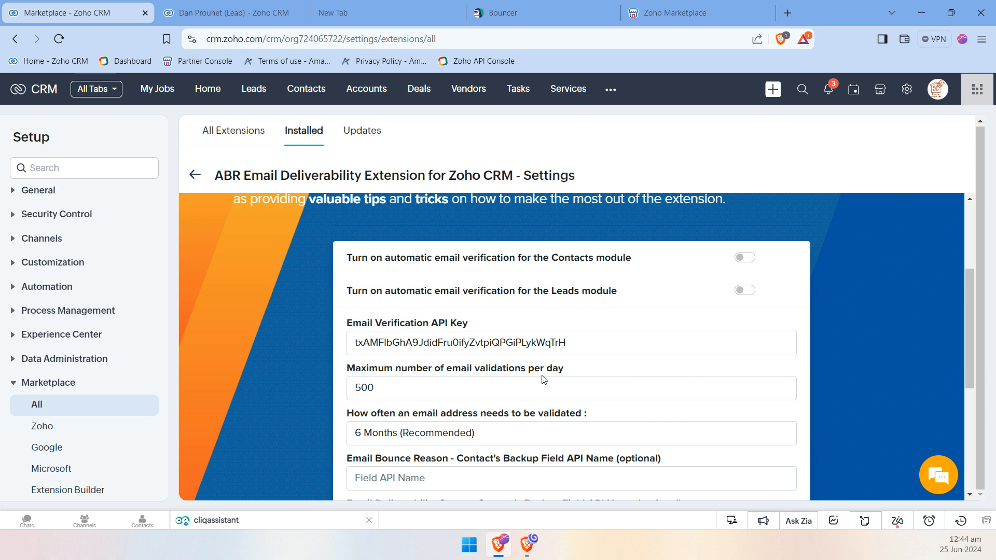
left_click_drag(346, 258, 337, 289)
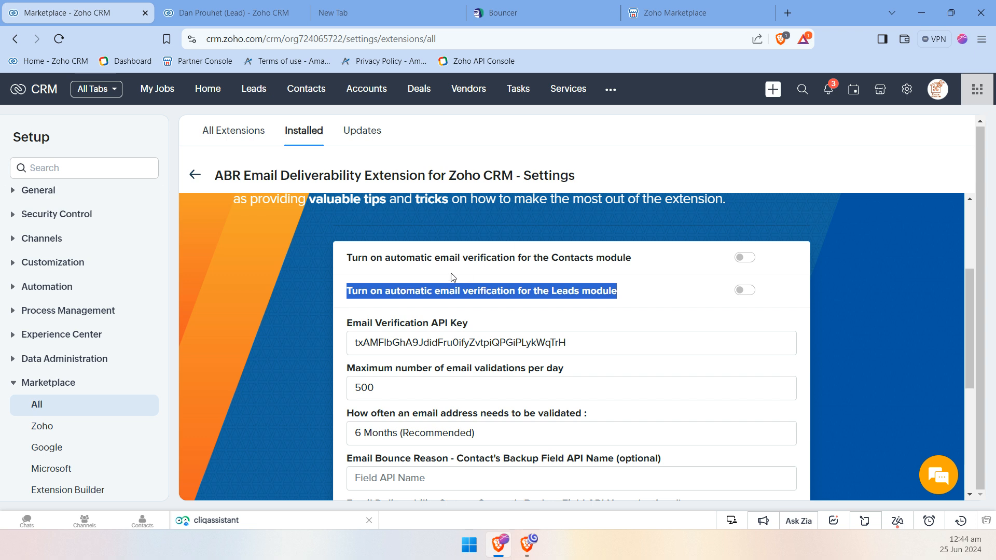
left_click(452, 257)
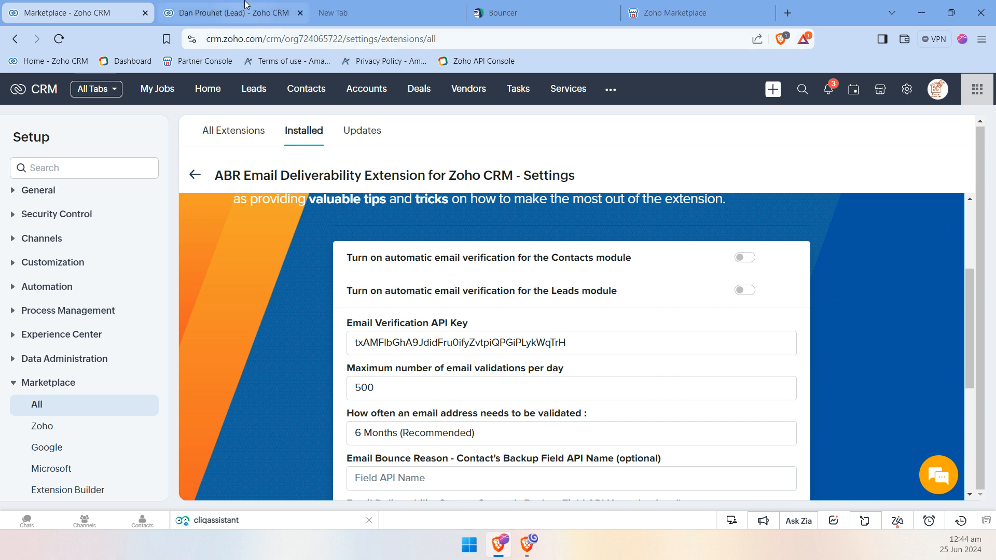
In the Leads module, filter the list to records whose Email Deliverability Status is not empty
left_click(234, 12)
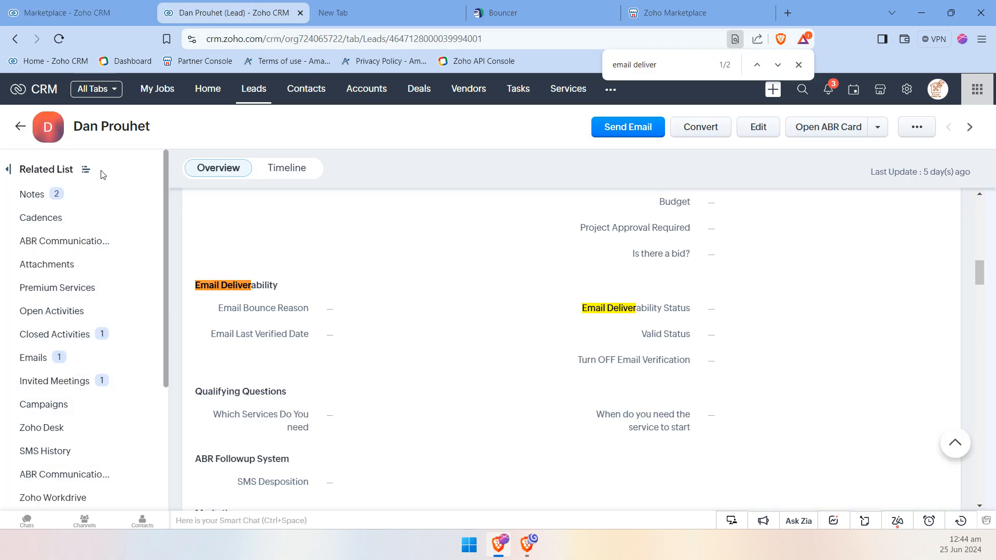
left_click(257, 93)
left_click(142, 198)
type("deliver")
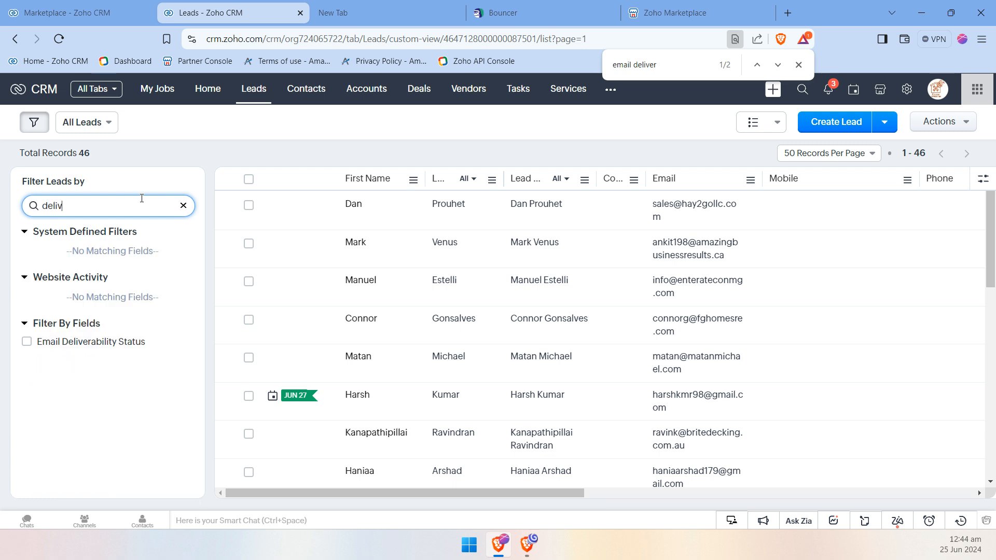
left_click(116, 343)
left_click(48, 359)
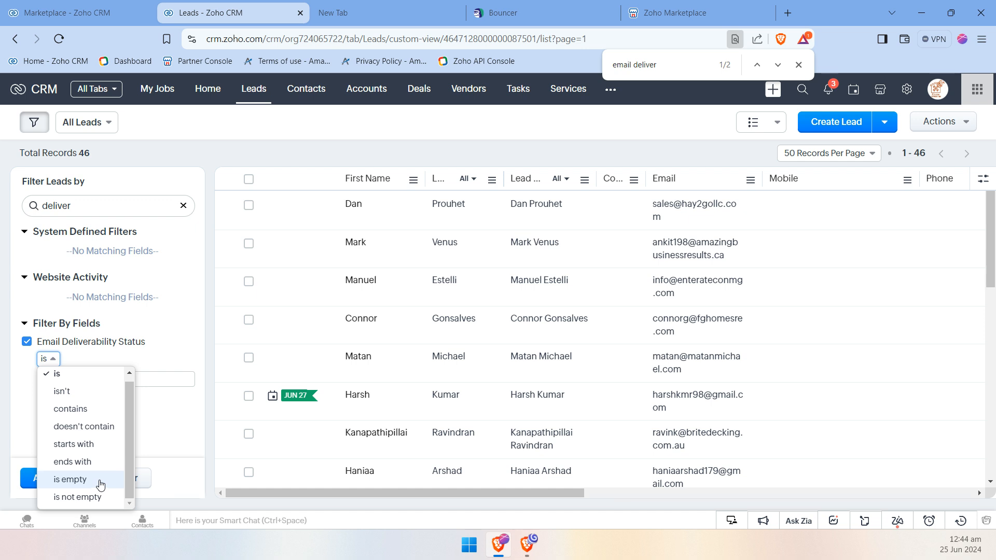
left_click(78, 501)
left_click(78, 477)
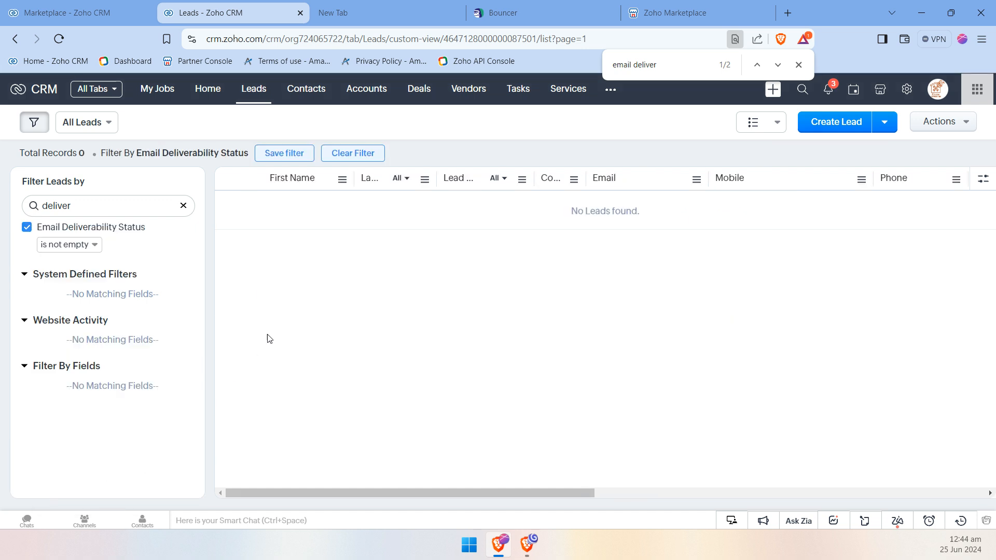
Clear the Email Deliverability Status filter from the leads list and open the first lead's record
left_click(26, 227)
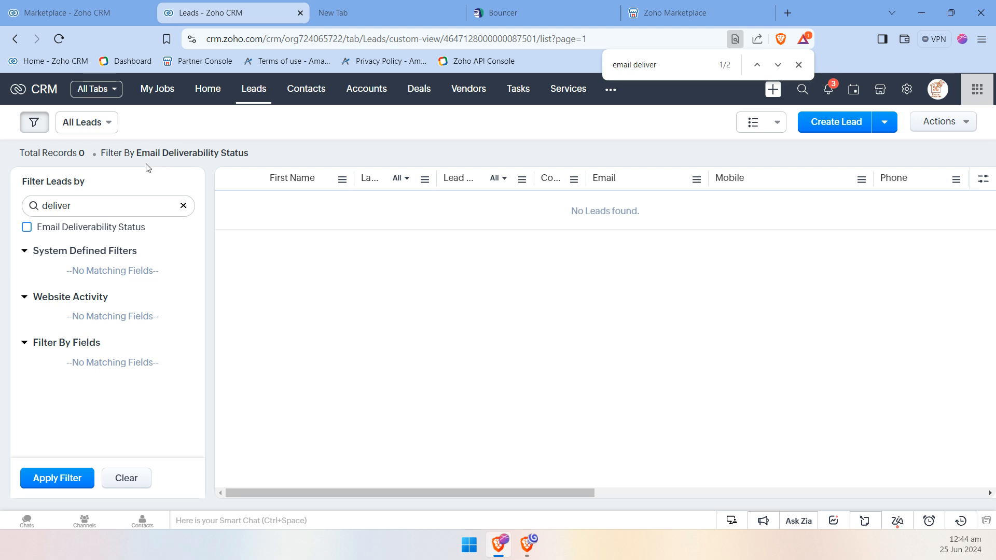
left_click(183, 207)
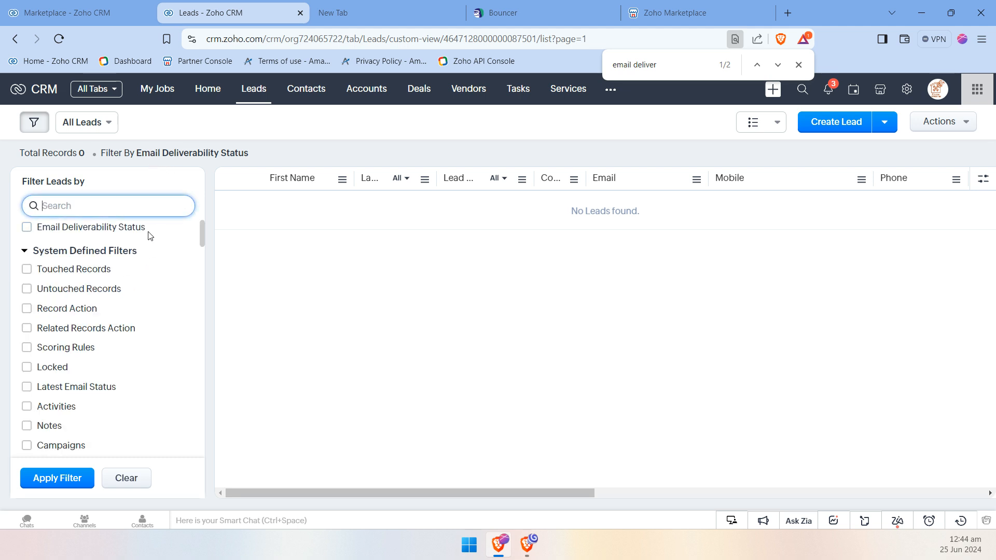
left_click(521, 12)
left_click(223, 13)
left_click(118, 479)
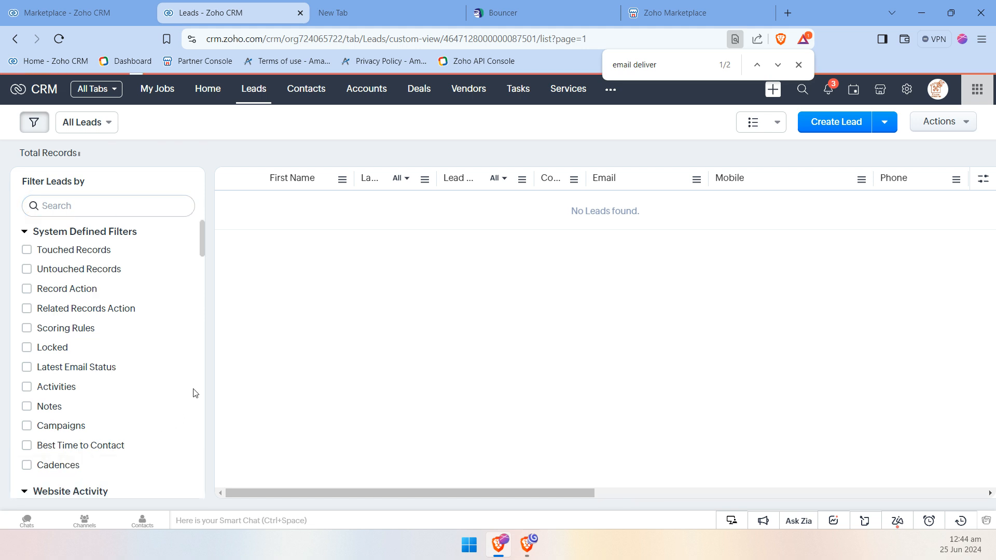
left_click(409, 213)
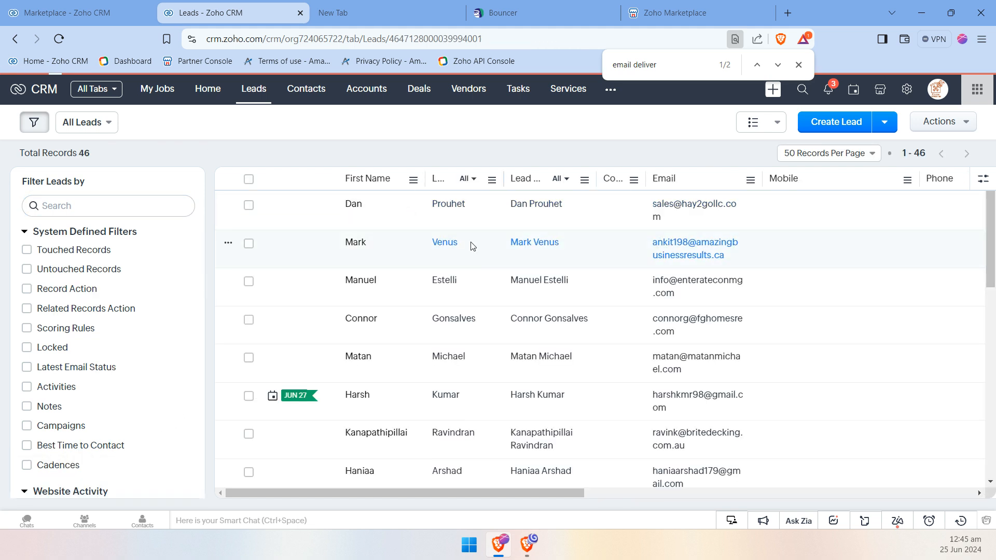